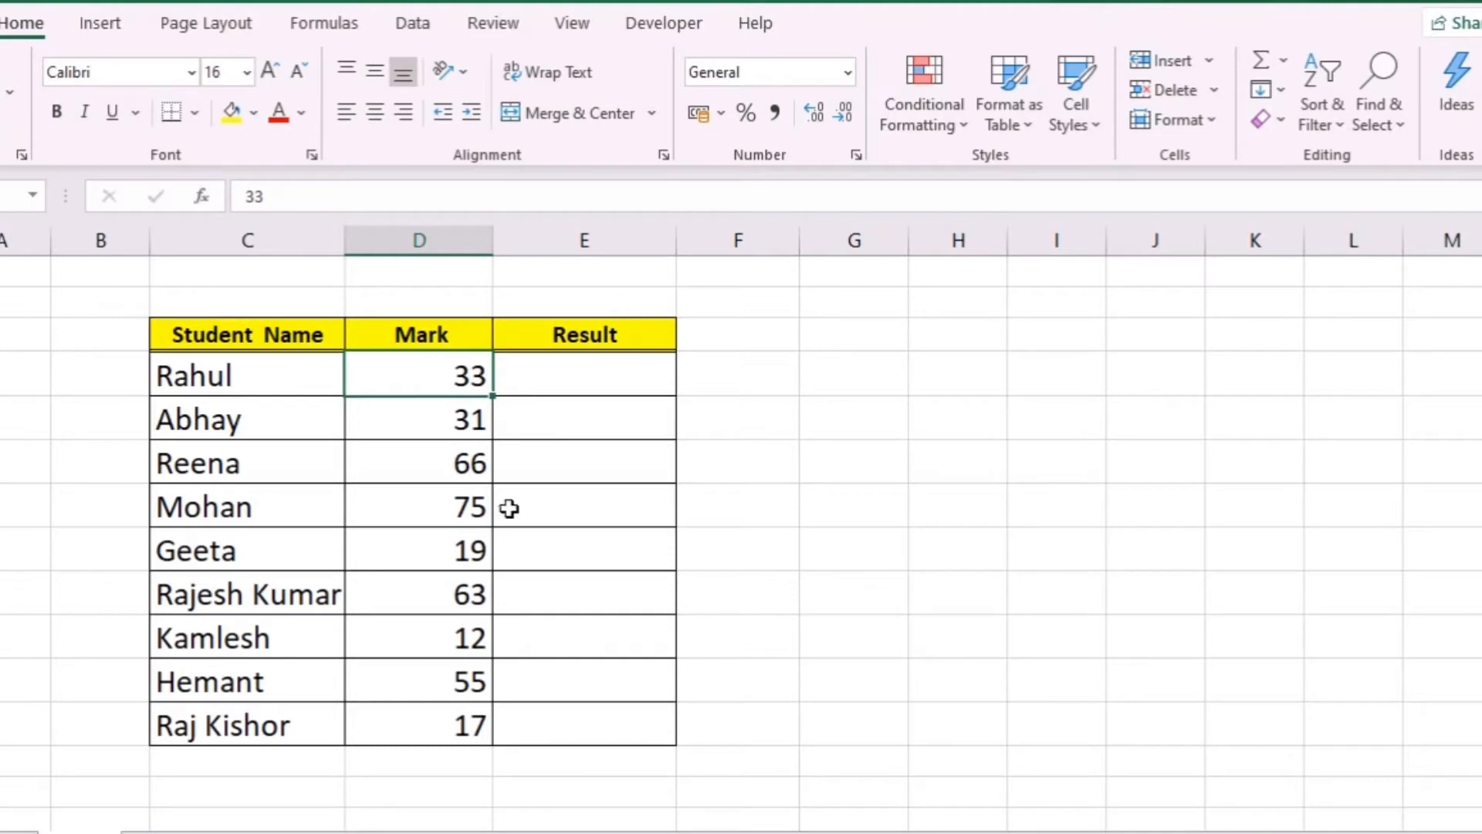
Enter the formula =IF(D4>=33,"Pass","Fail") in E4 to grade the first student's mark.
click(591, 376)
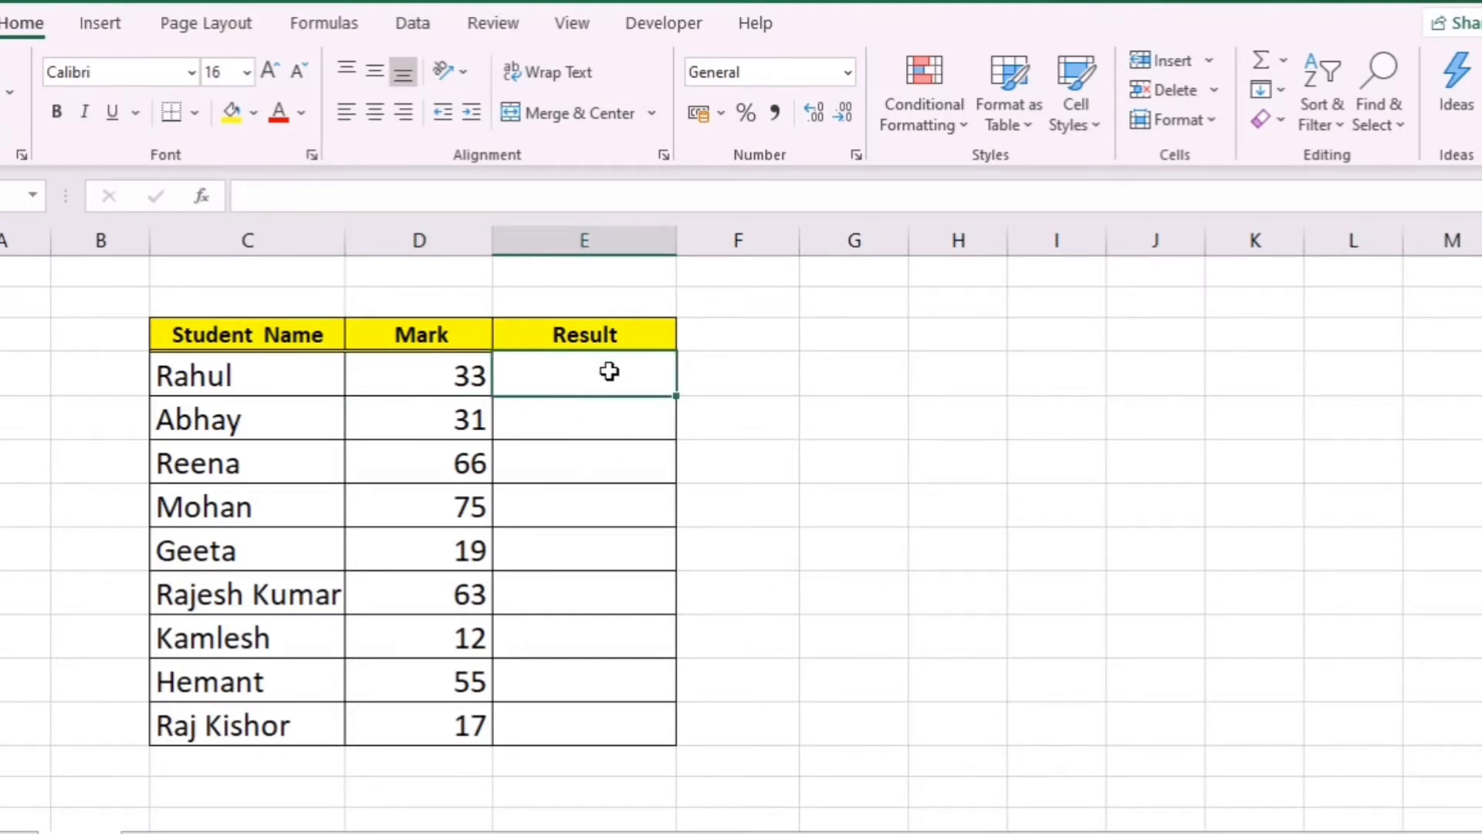
text(=i)
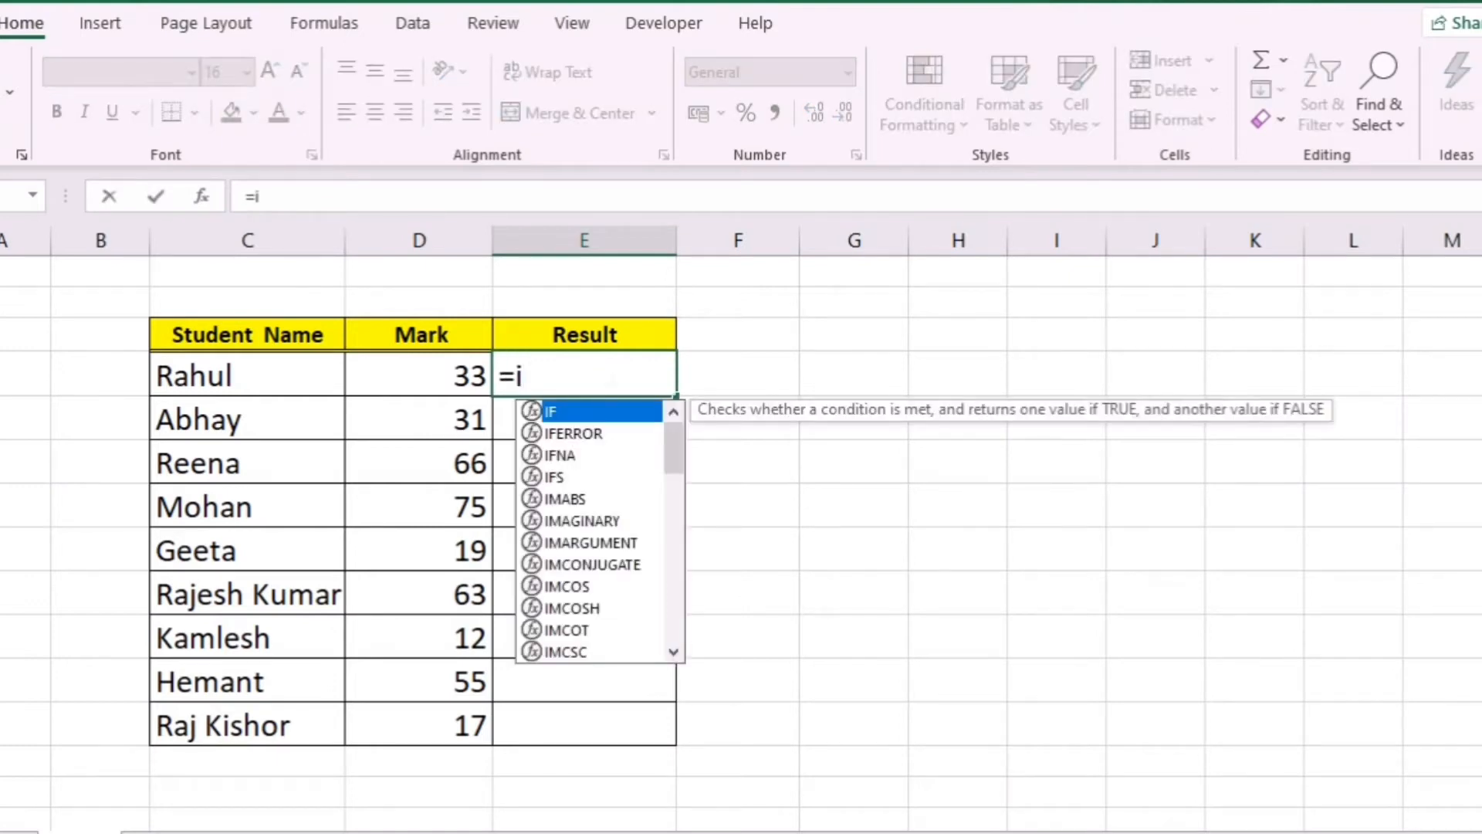
text(f)
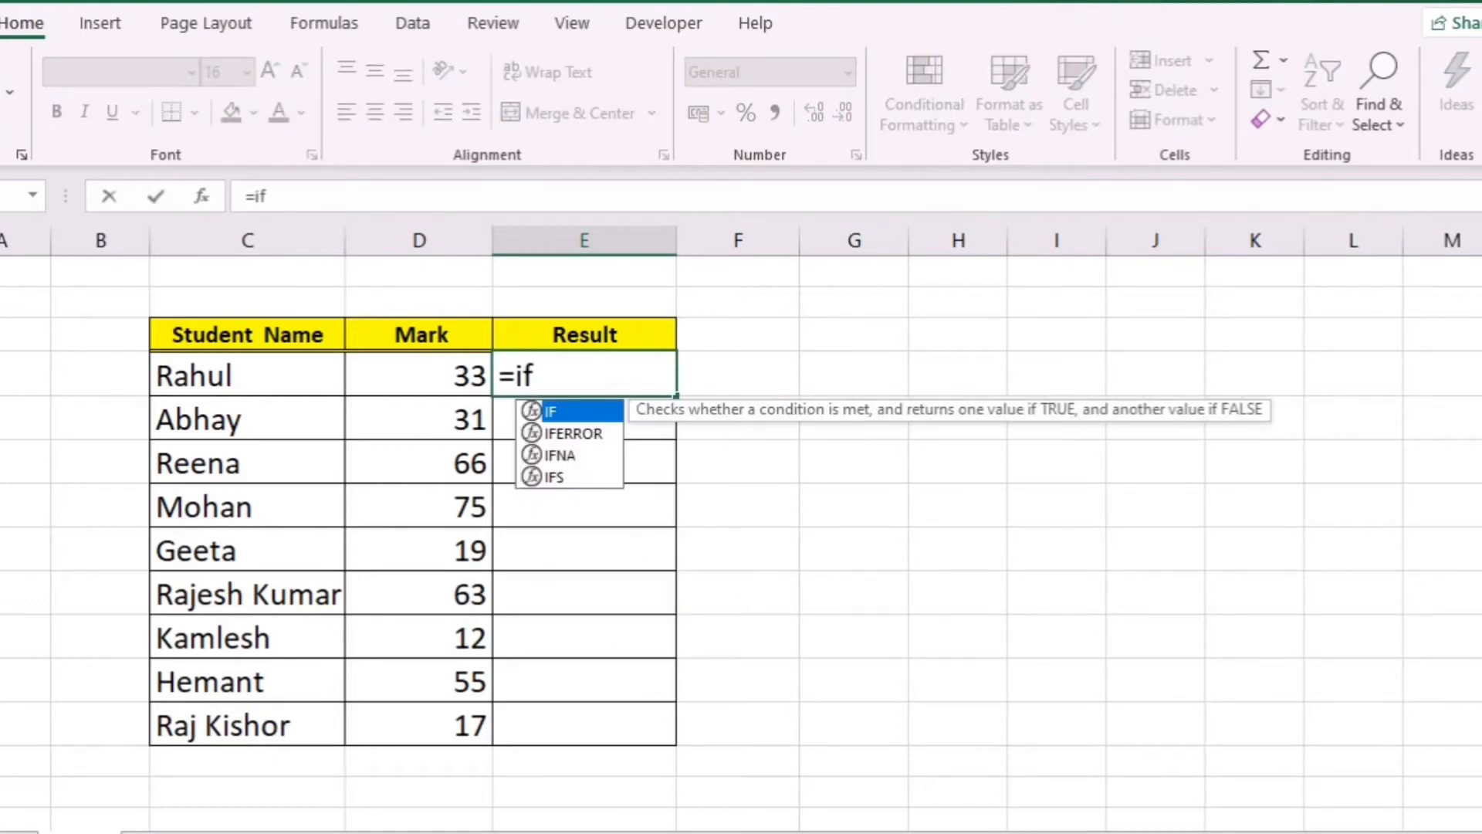
text(()
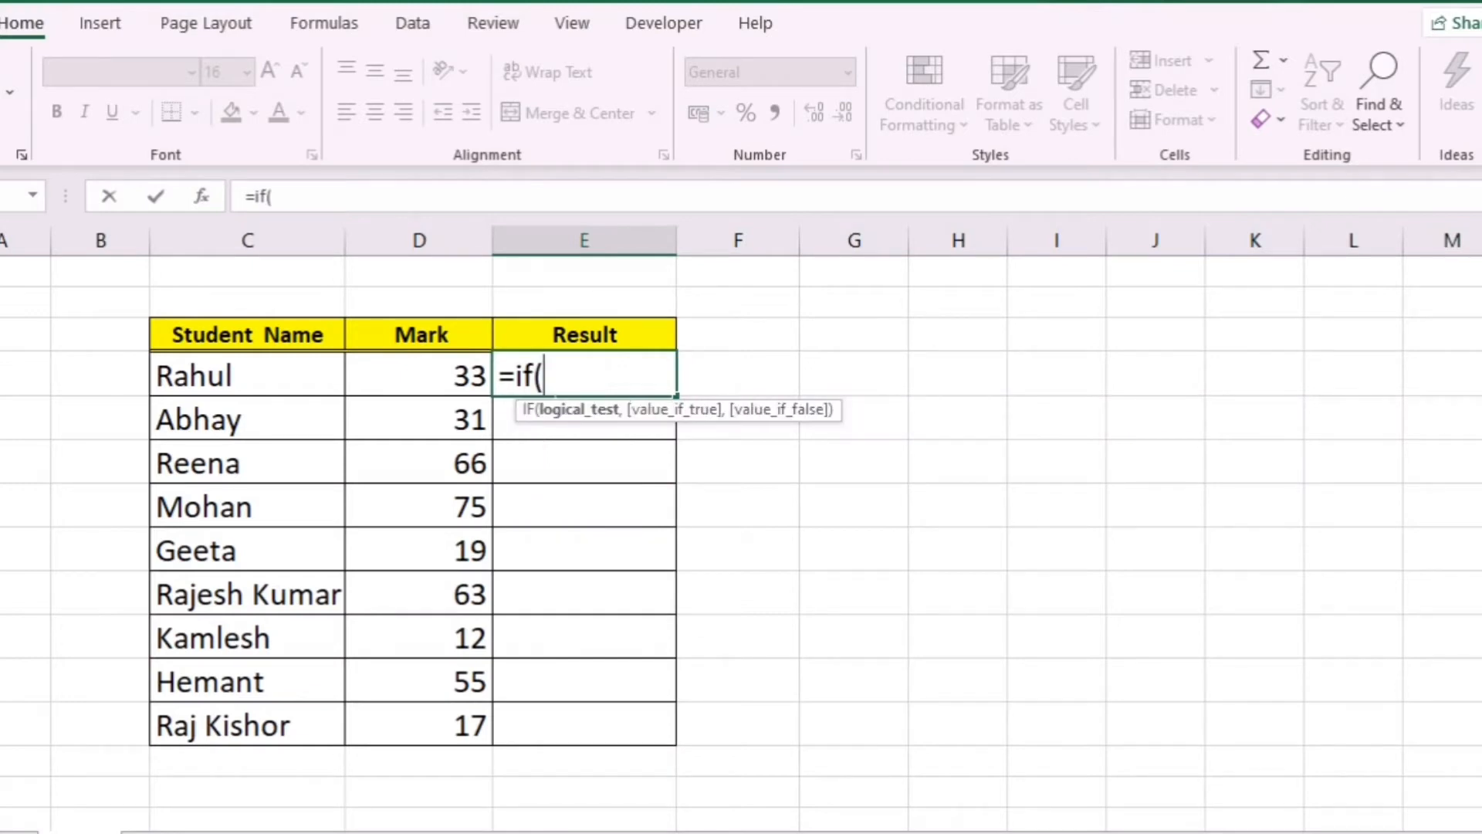
click(427, 384)
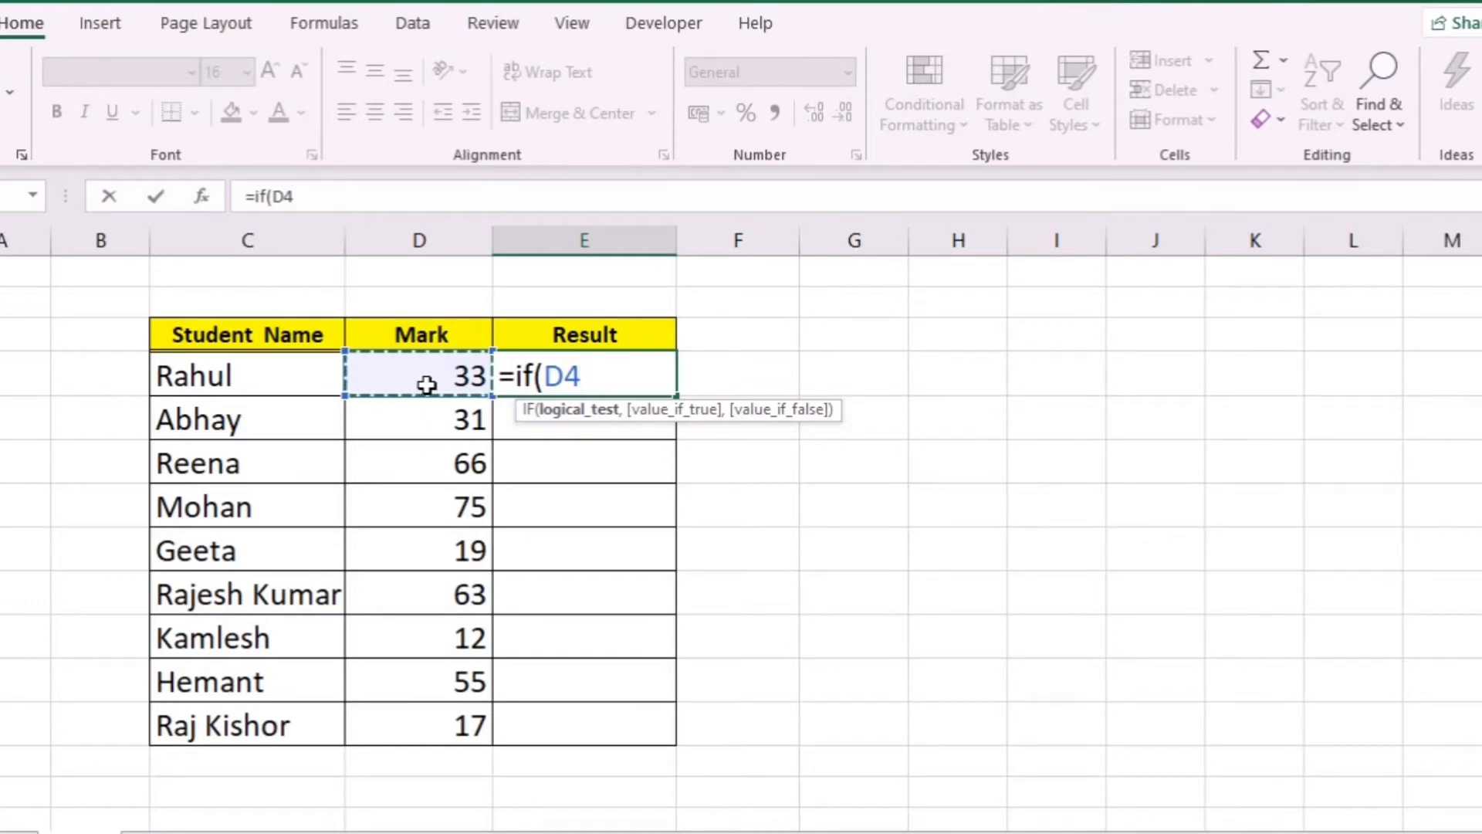
text(>)
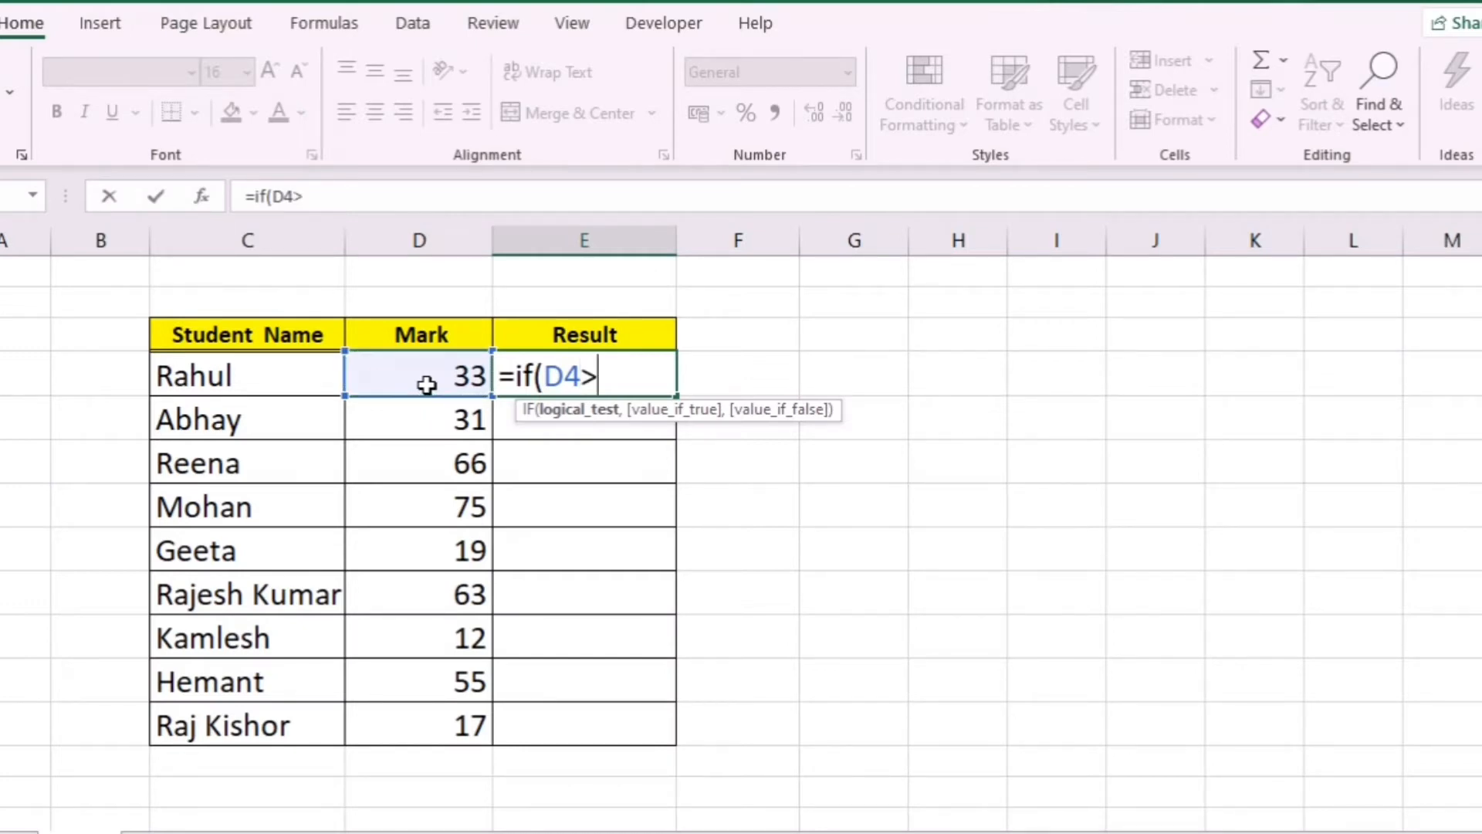
text(=33)
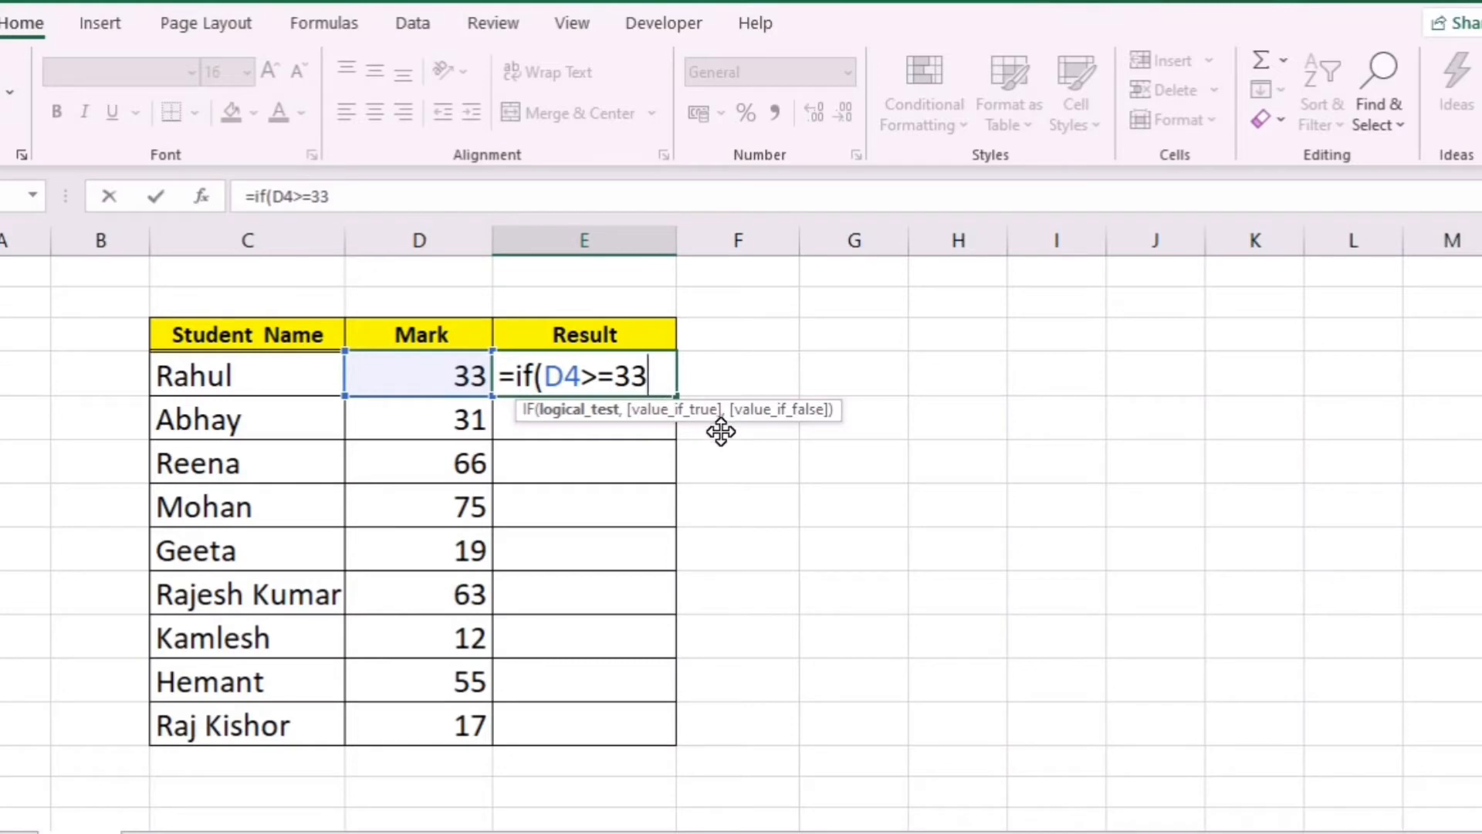
text(,")
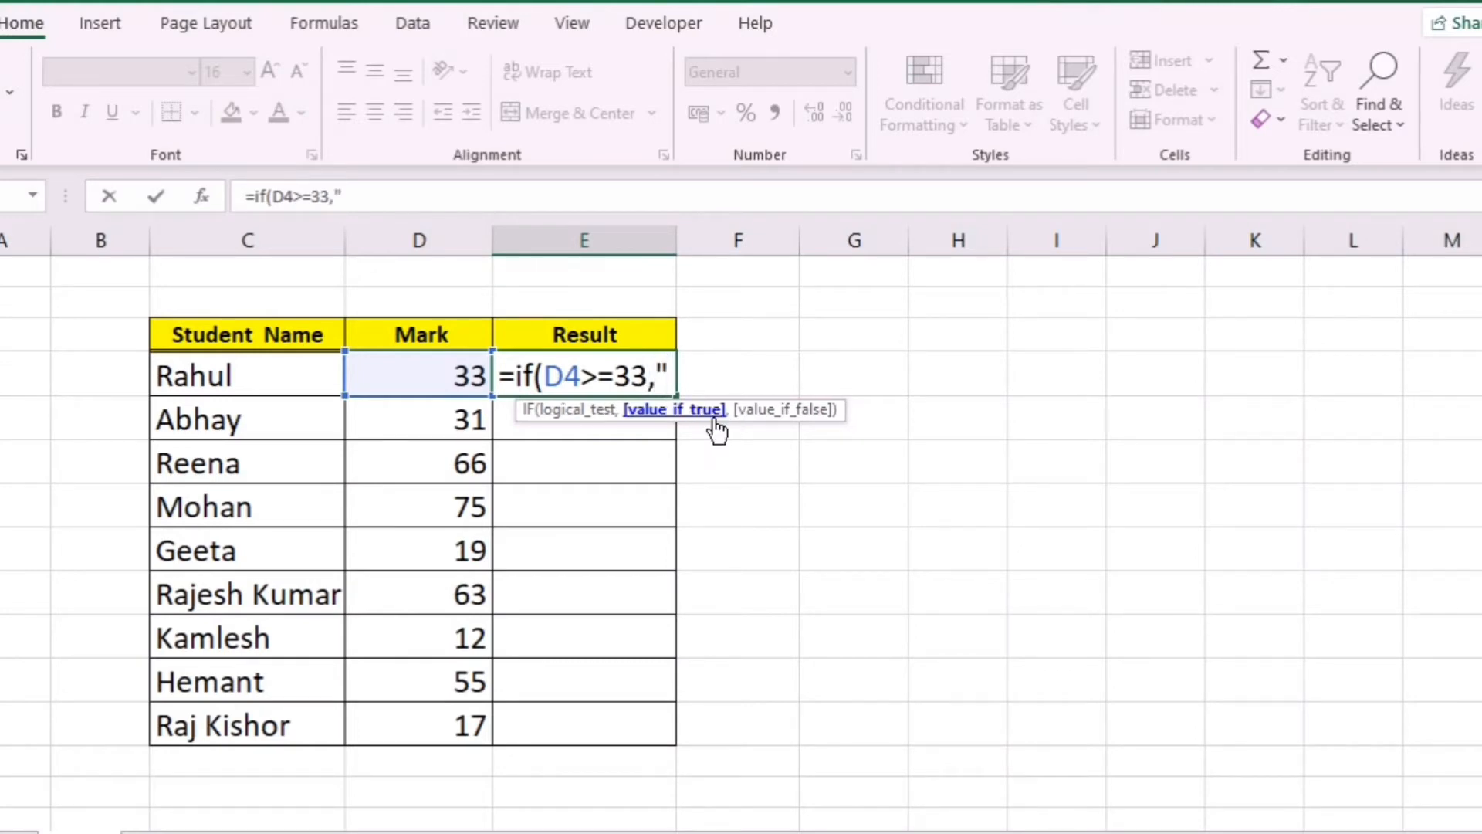
text(Pass)
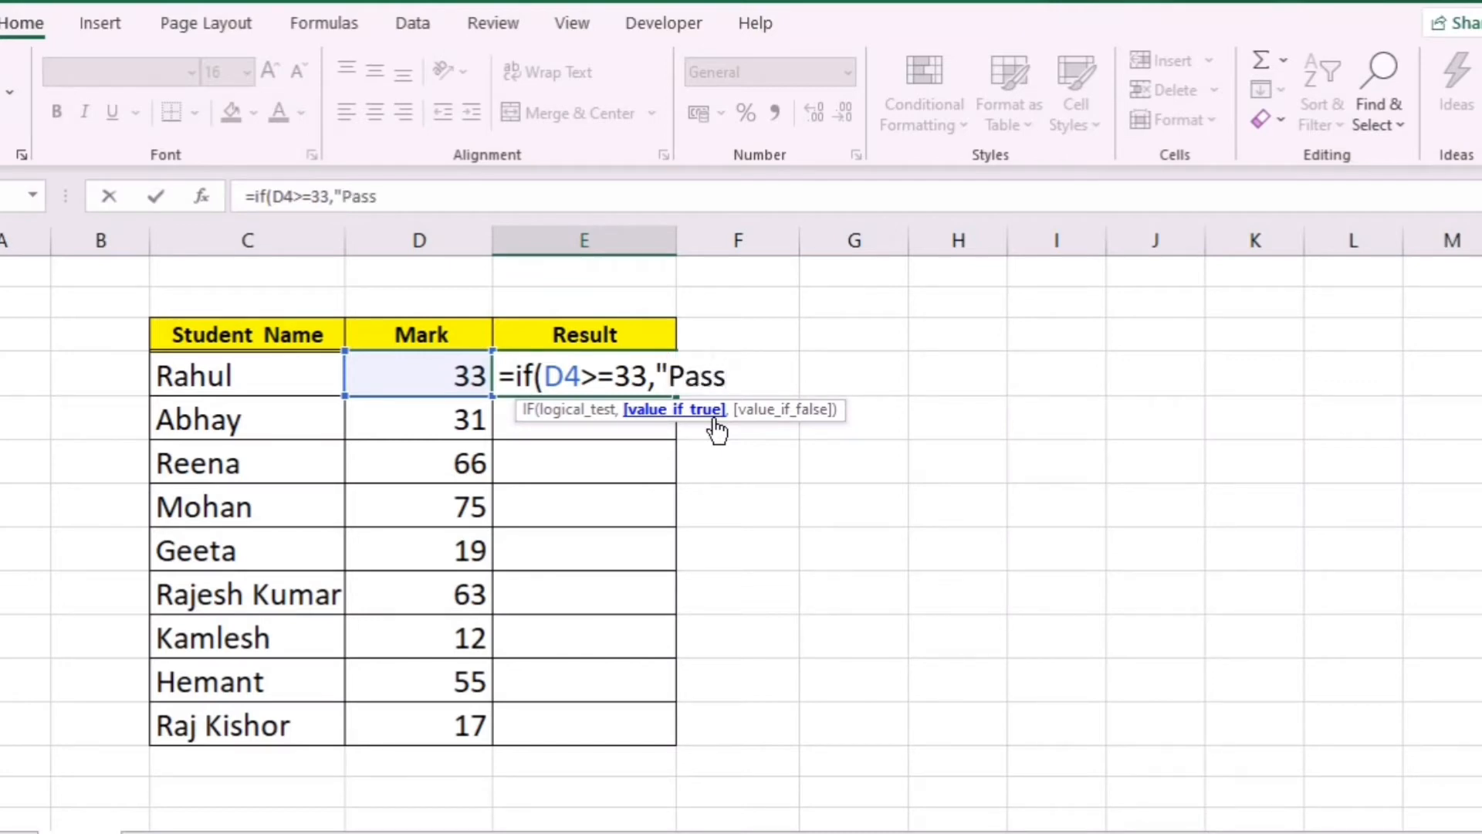
text(",)
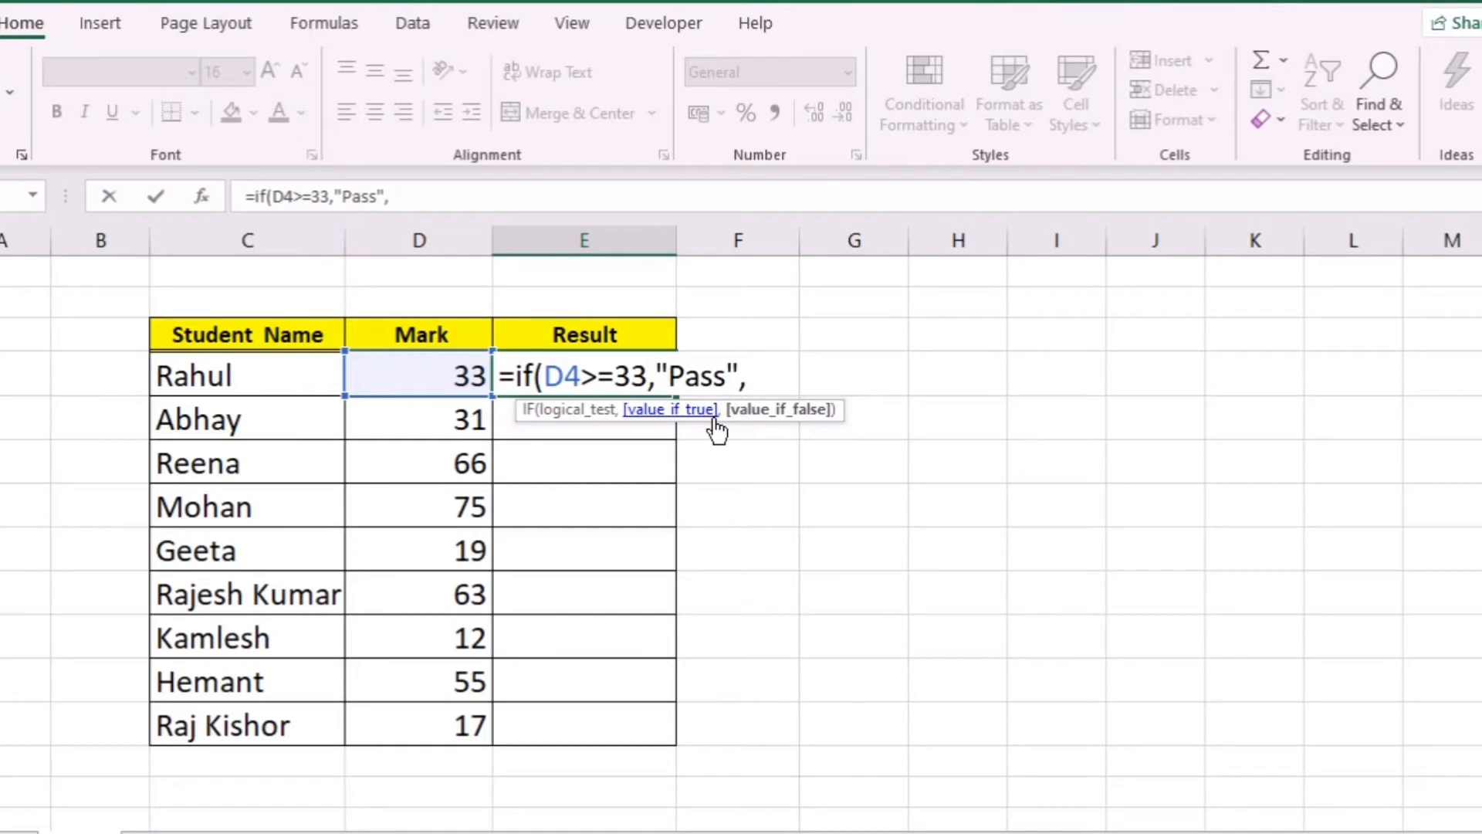
text("Fail")
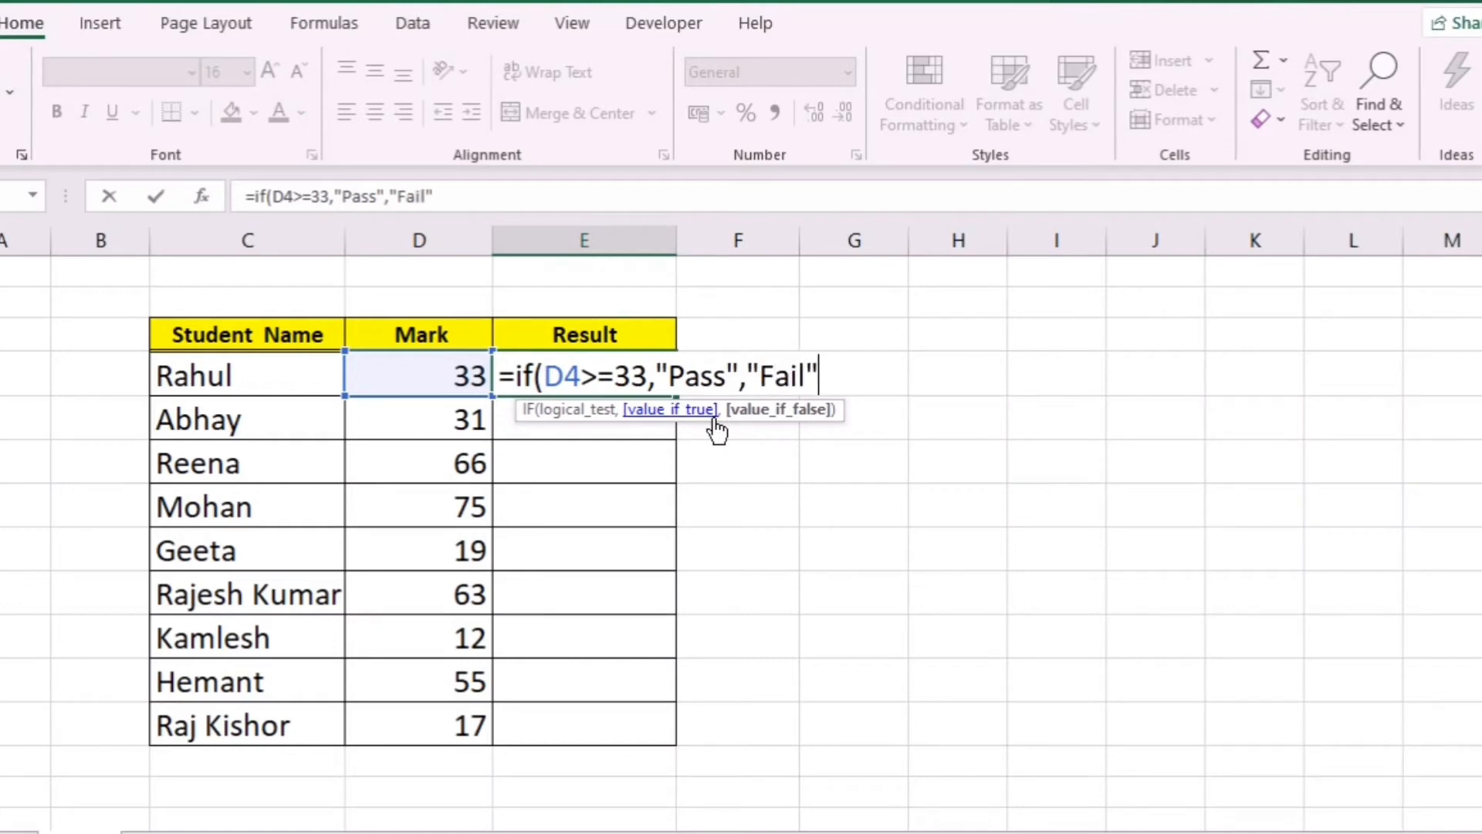
key(Return)
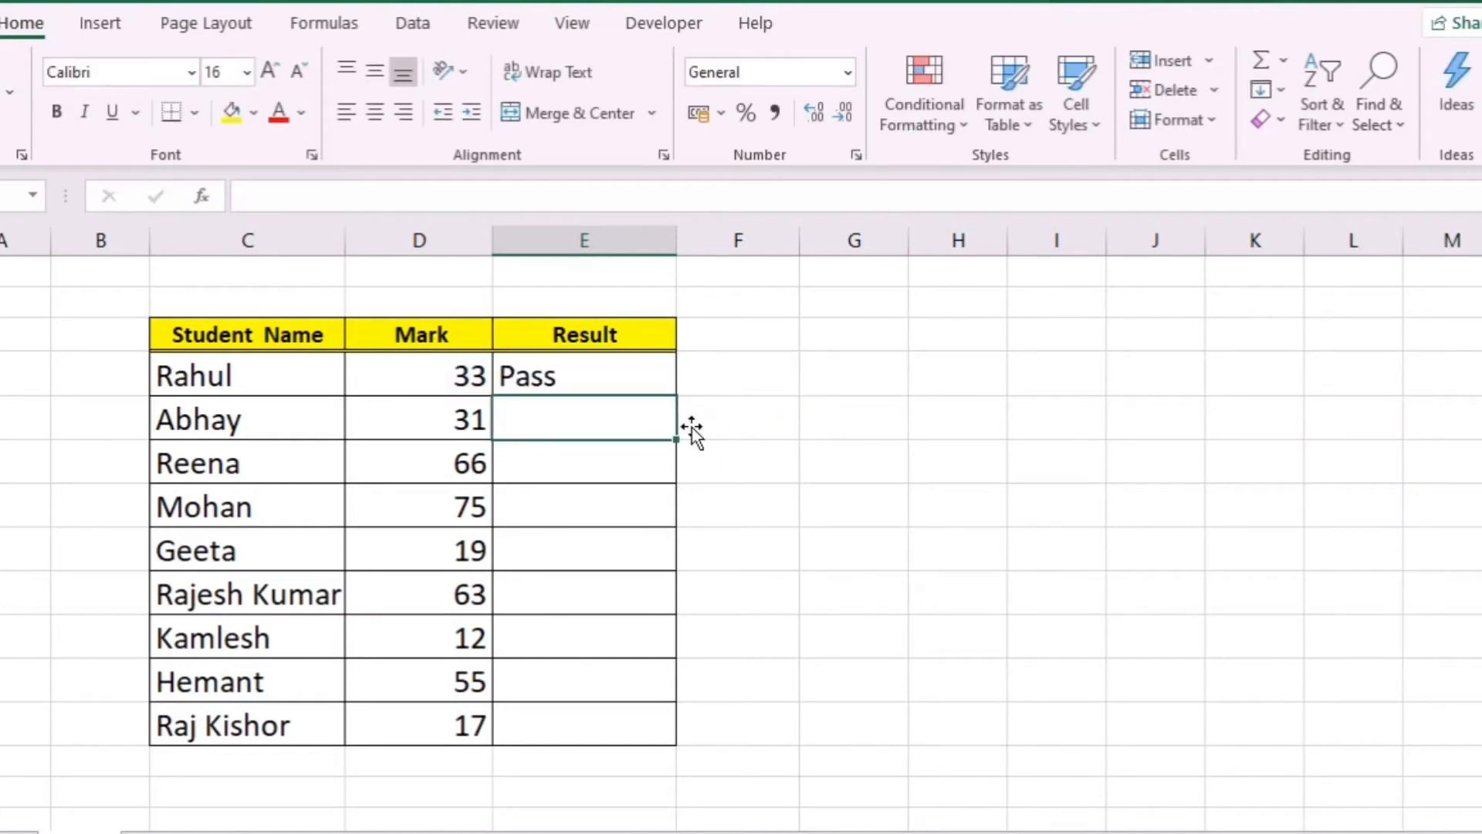
Fill the pass/fail formula from E4 down the Result column to E12 and check the second student's result.
click(670, 383)
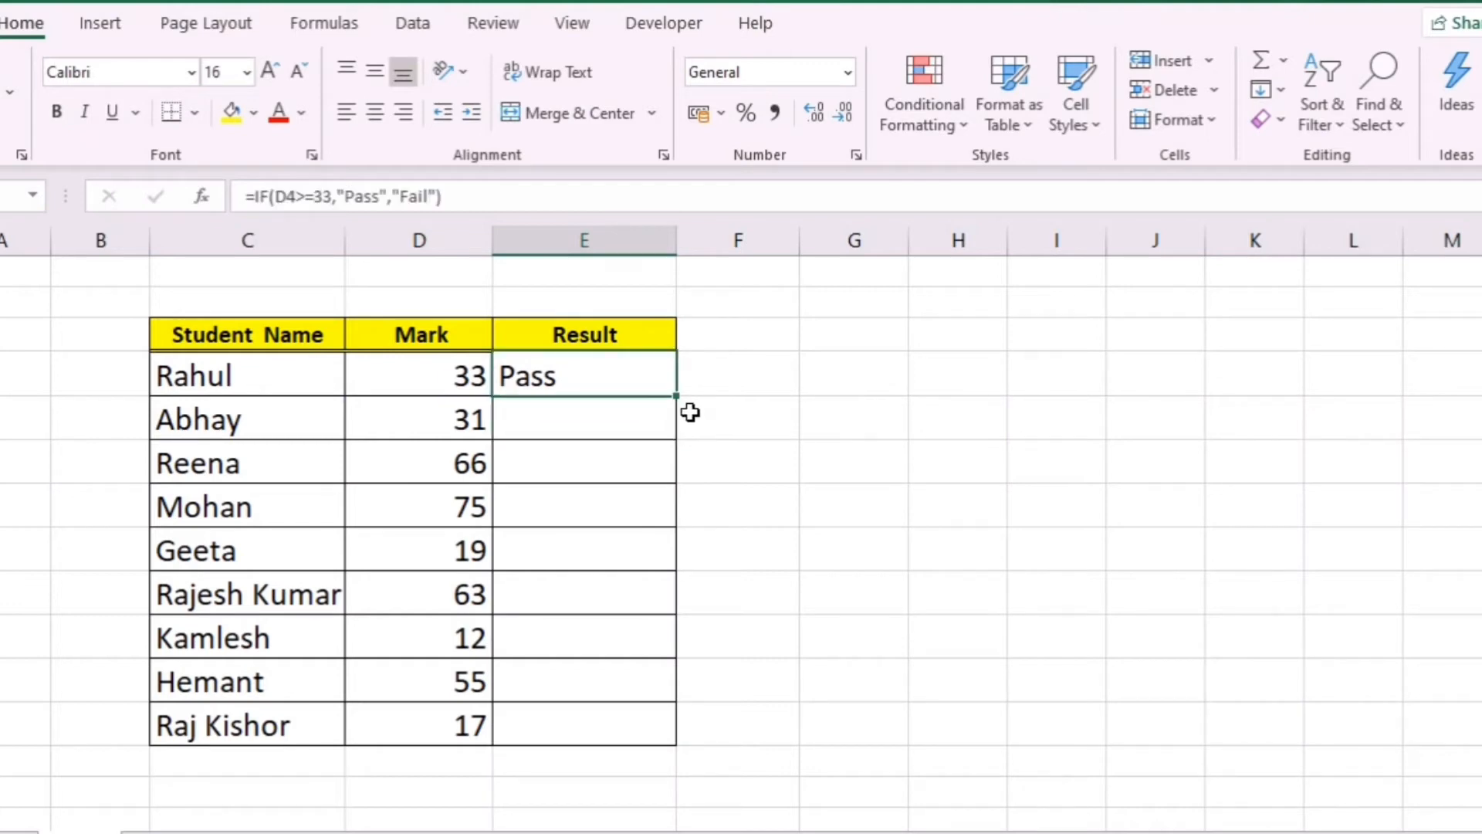
double_click(684, 402)
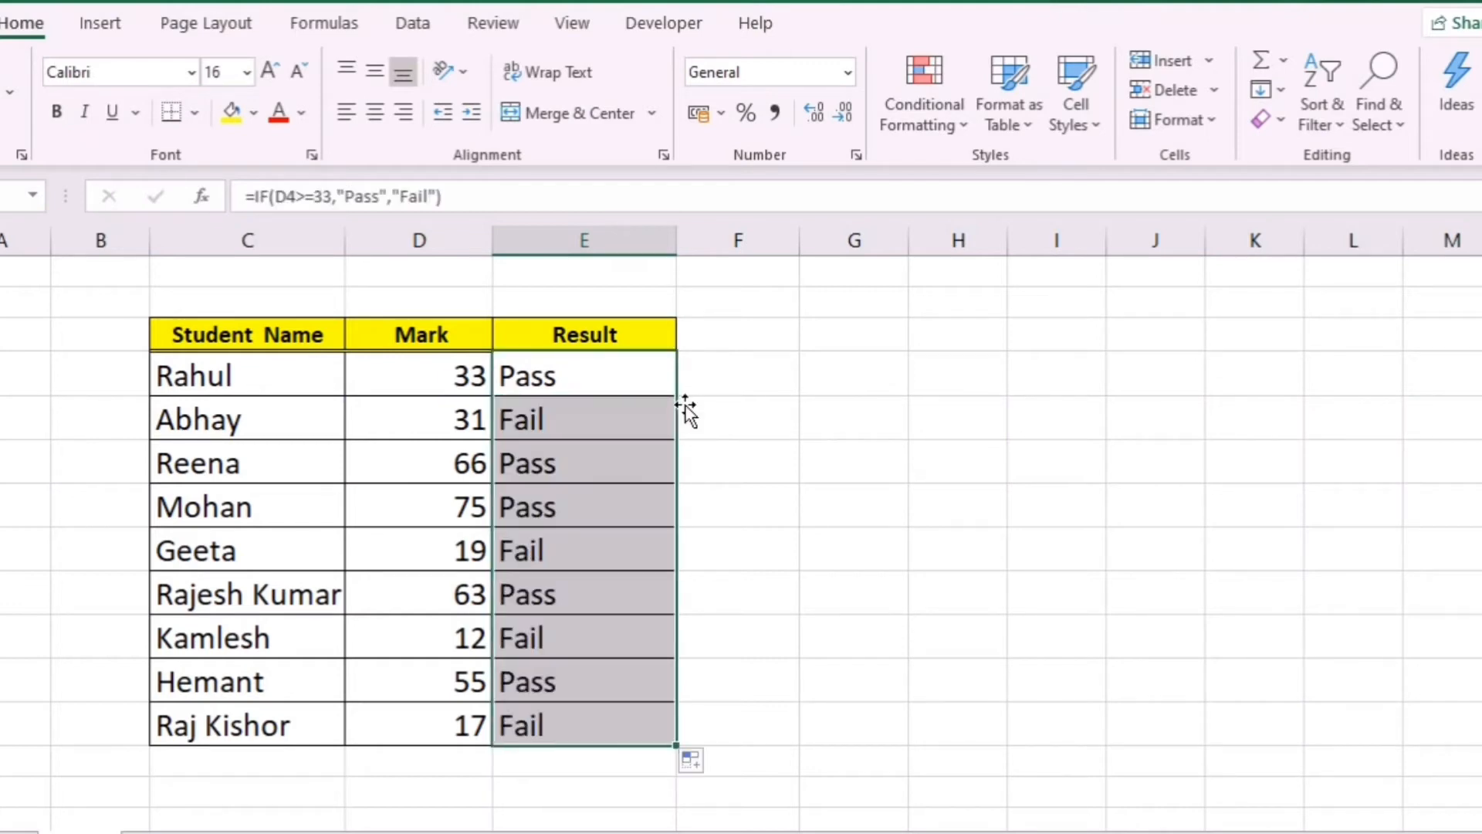
click(458, 429)
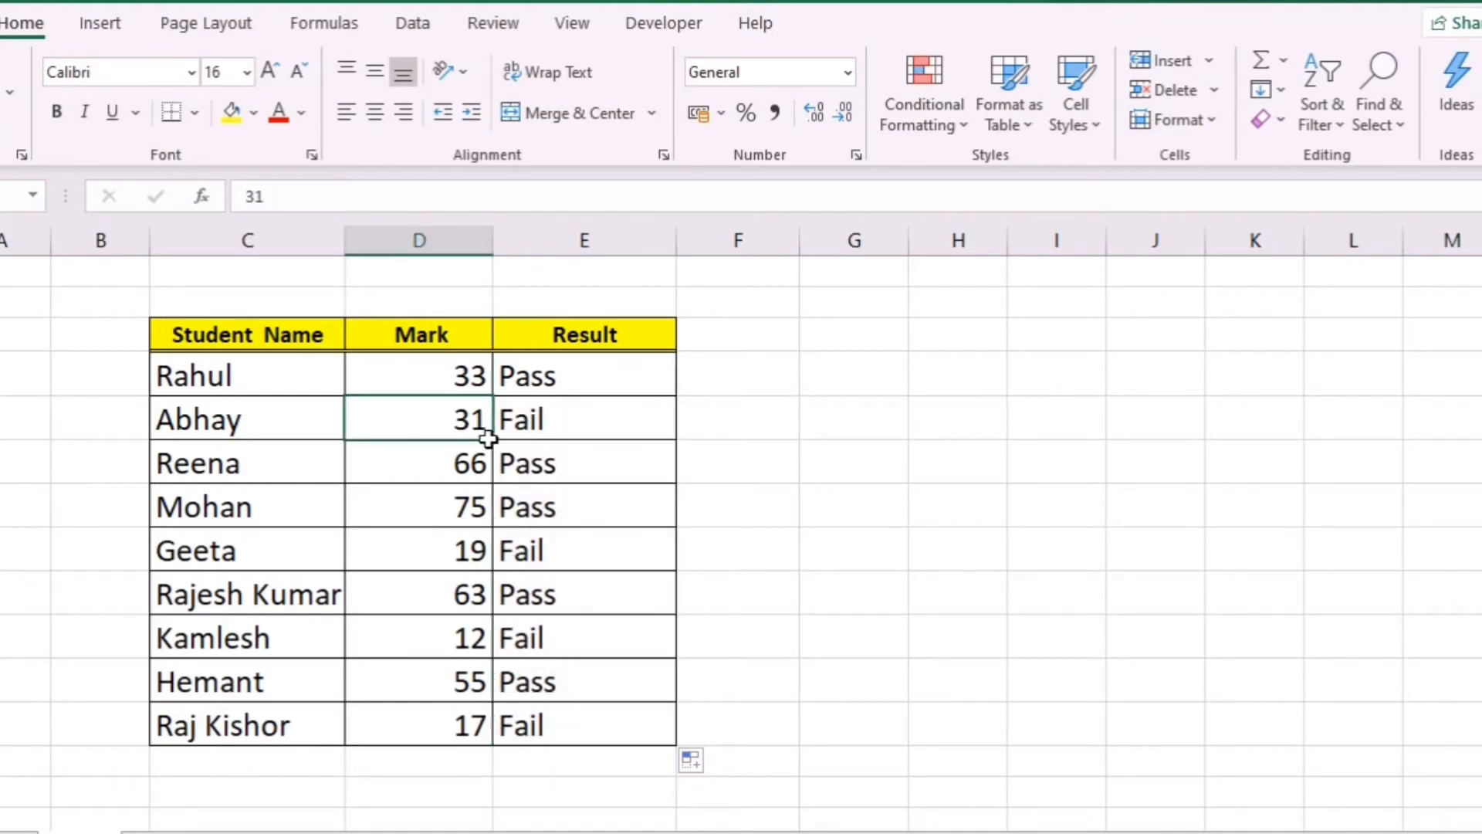
click(555, 434)
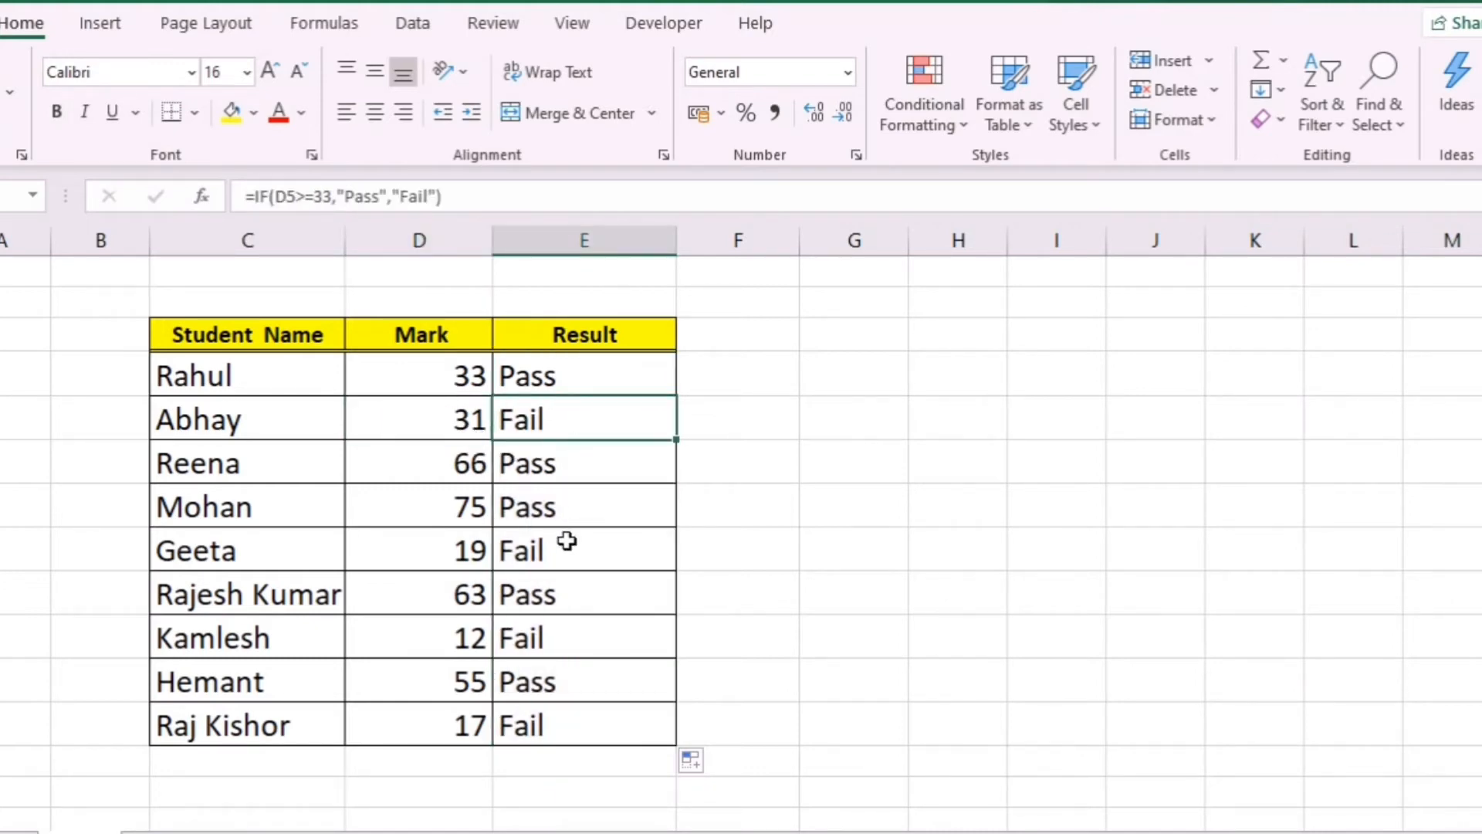
click(463, 465)
Clear all the pass/fail formulas from the Result column, E4 through E12.
drag(569, 390, 582, 726)
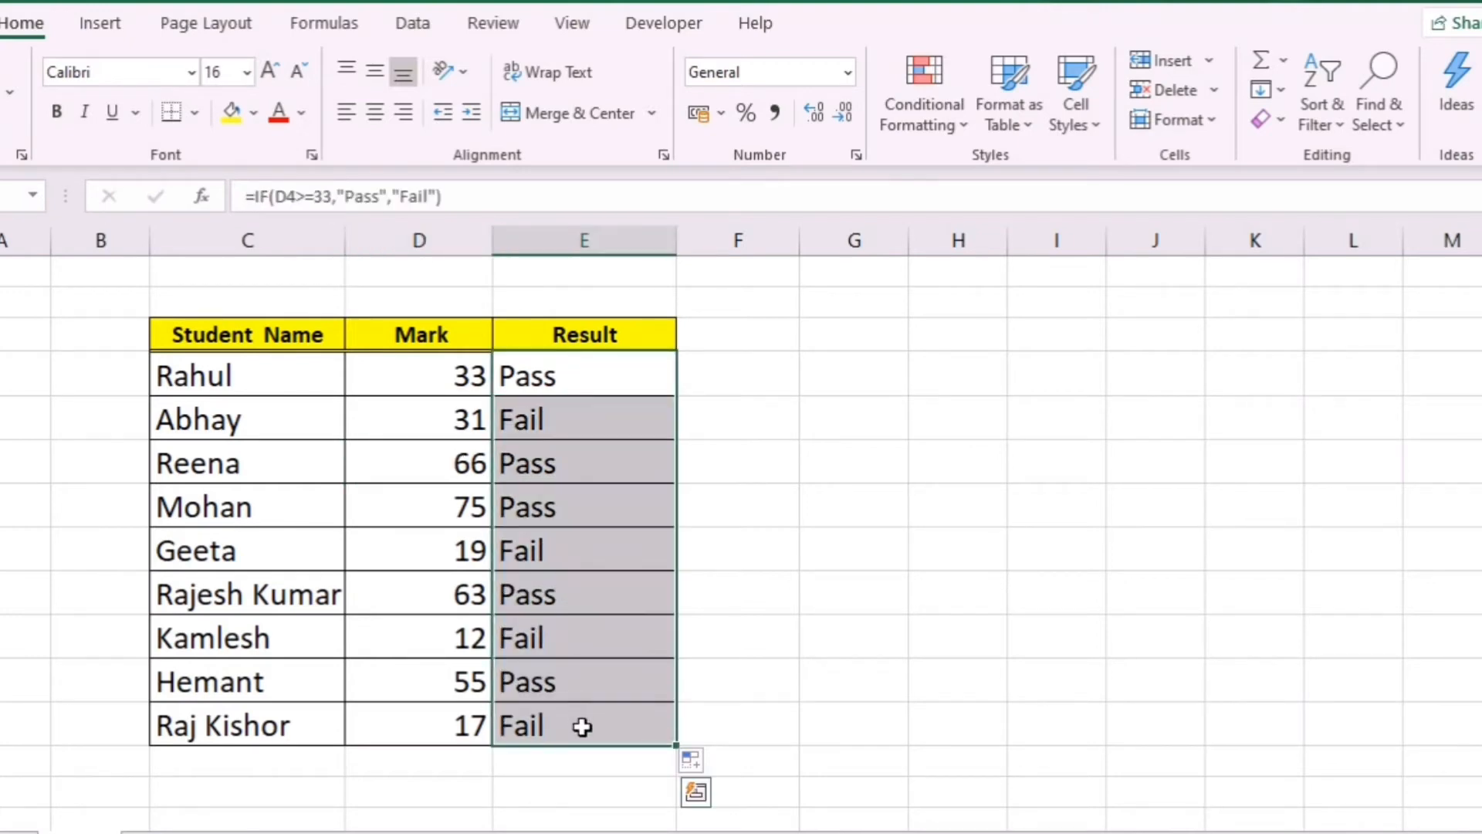
key(Delete)
click(628, 434)
click(561, 375)
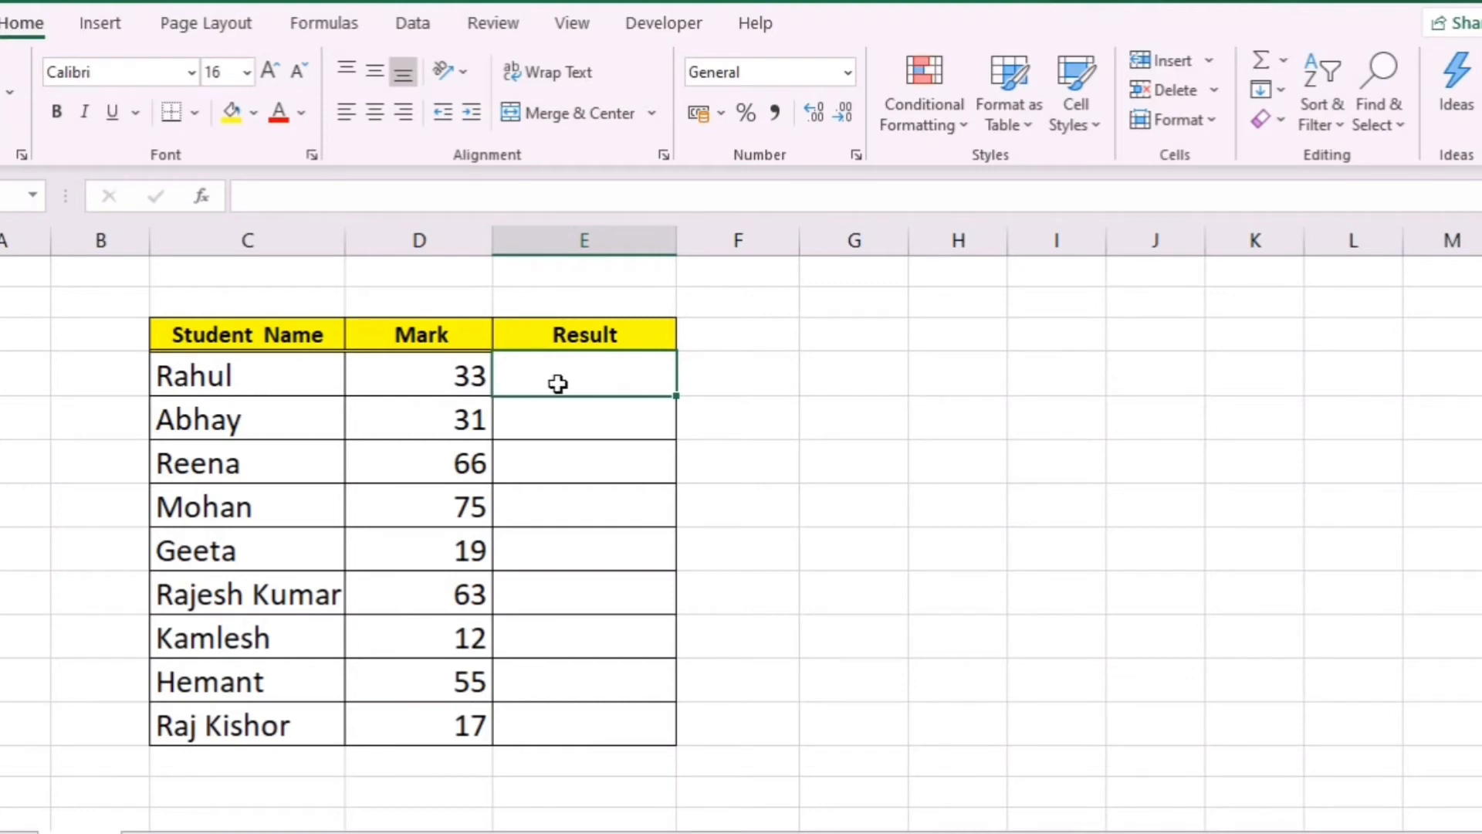
click(468, 383)
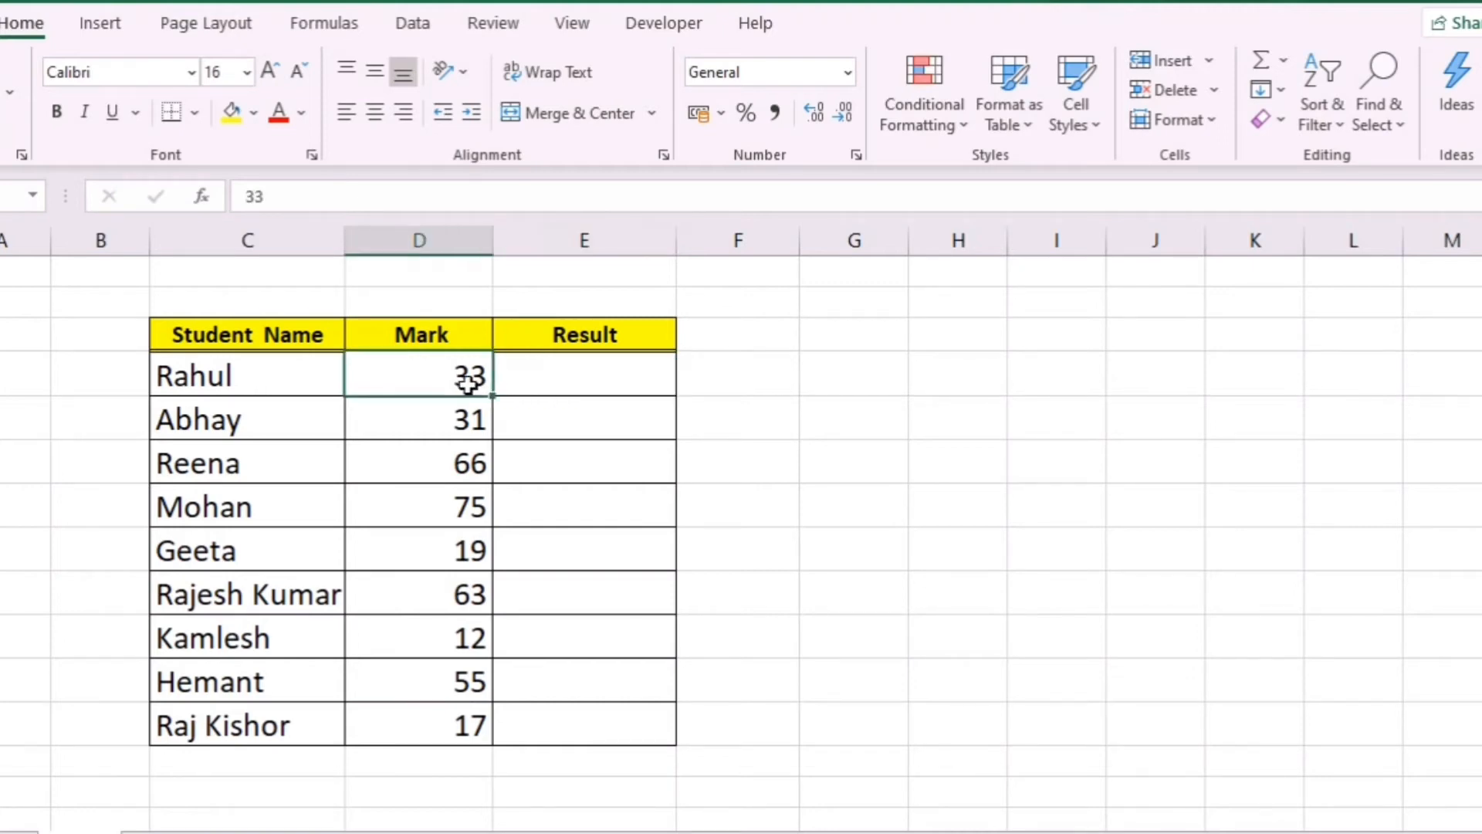
click(574, 392)
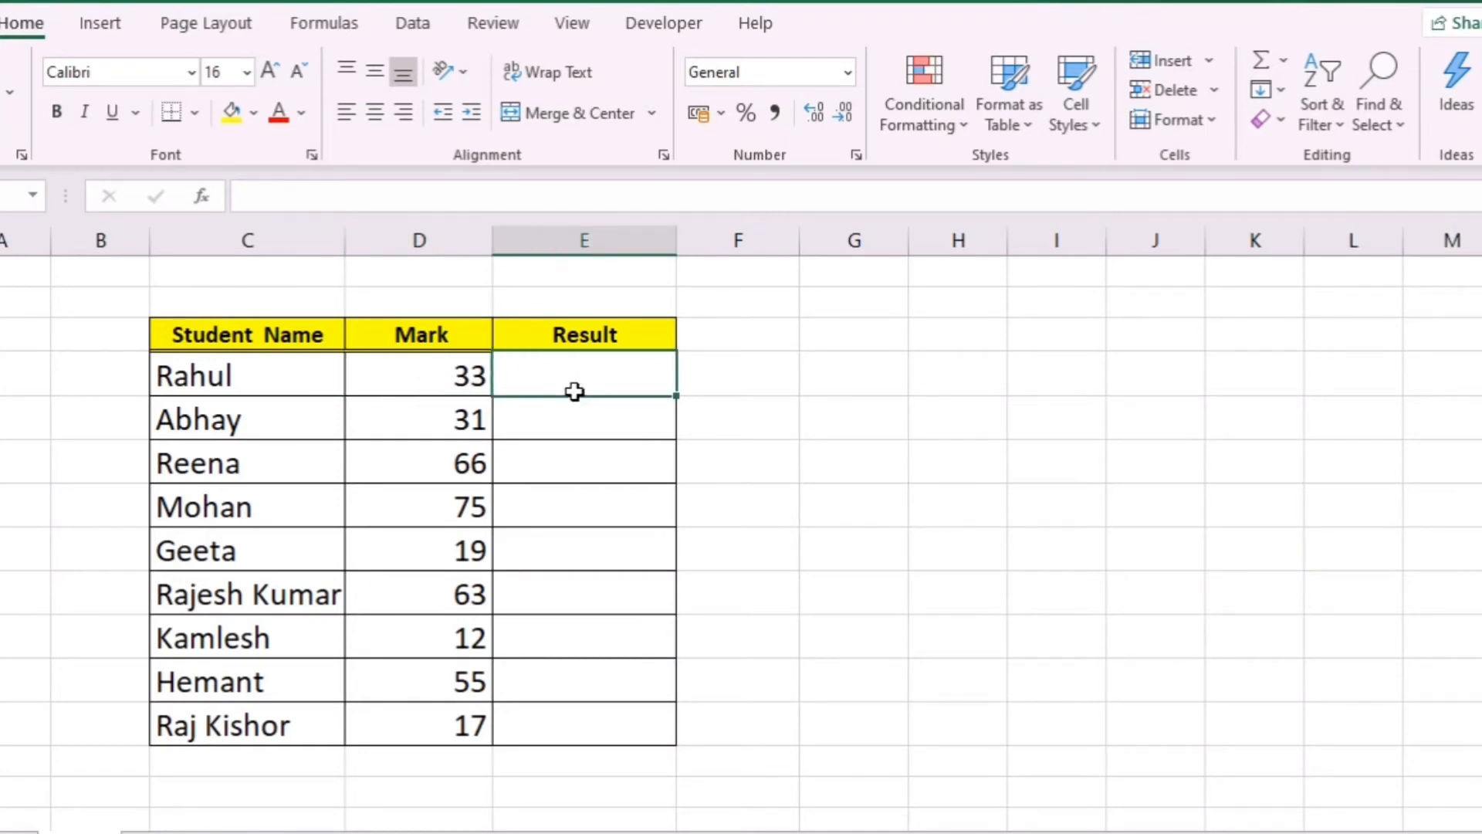
click(475, 433)
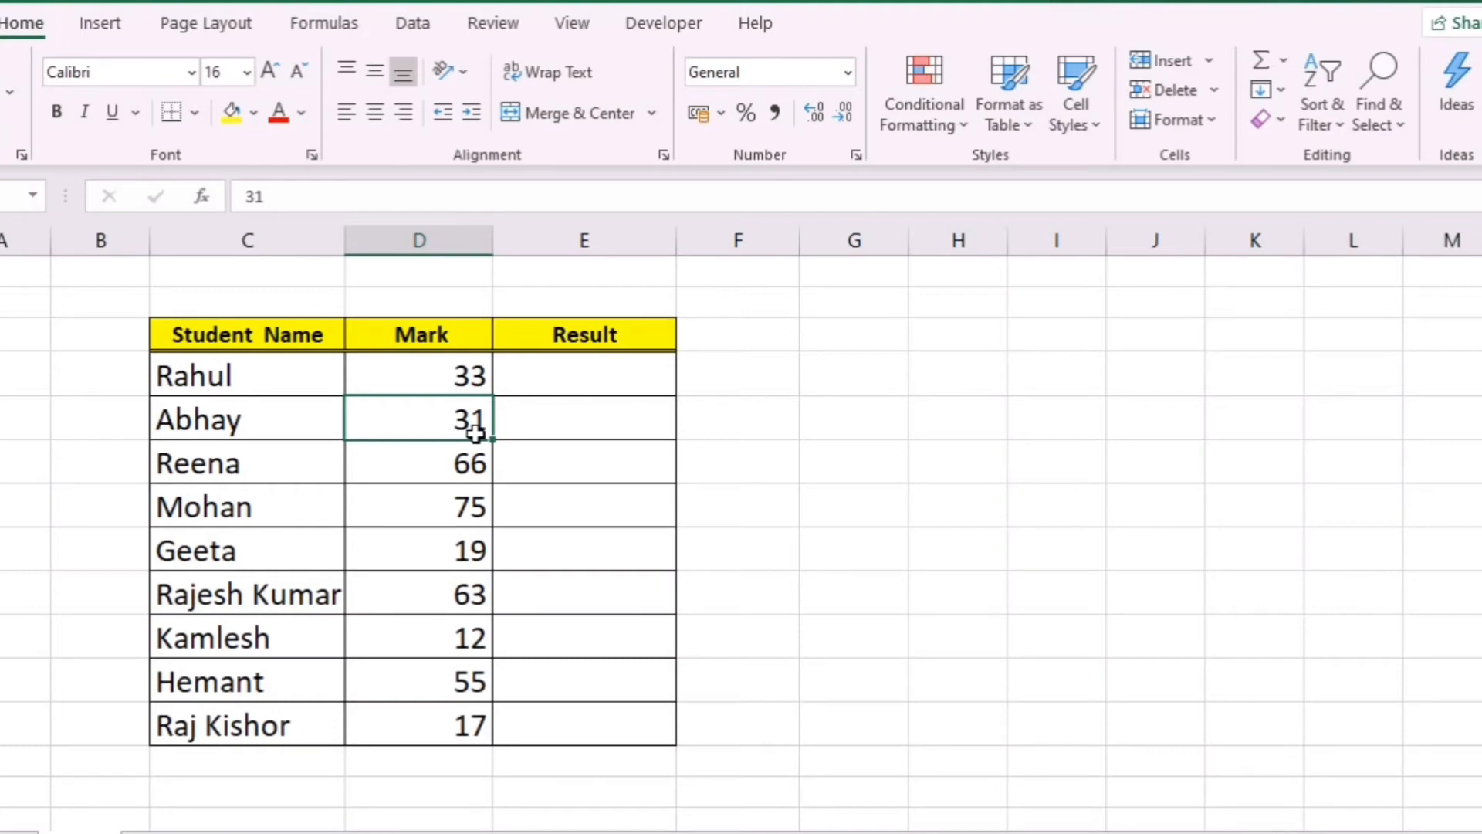
click(576, 424)
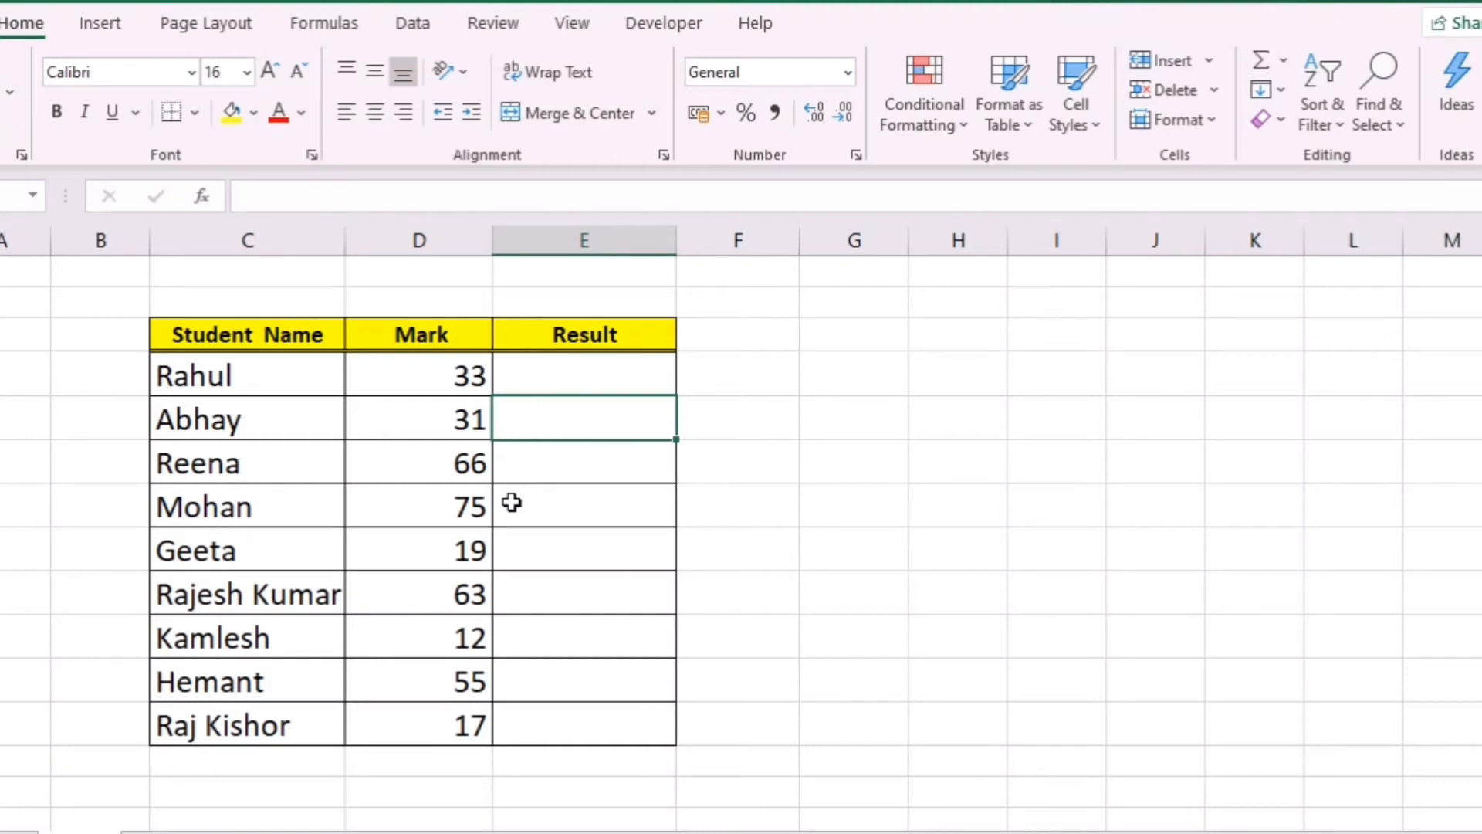
click(538, 527)
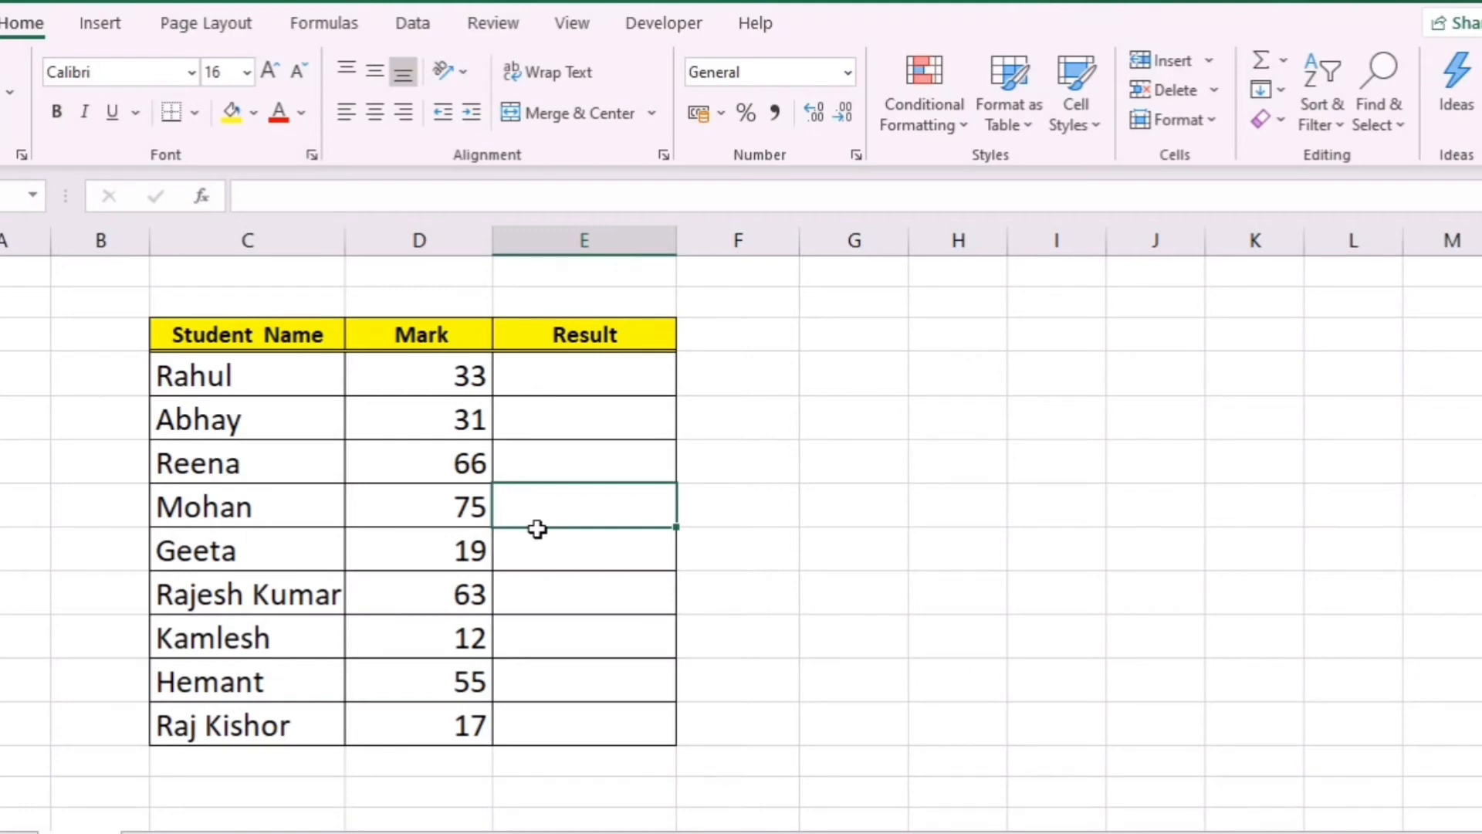
Start an IF formula in E4 that returns "First" when the mark in D4 is at least 60.
click(619, 380)
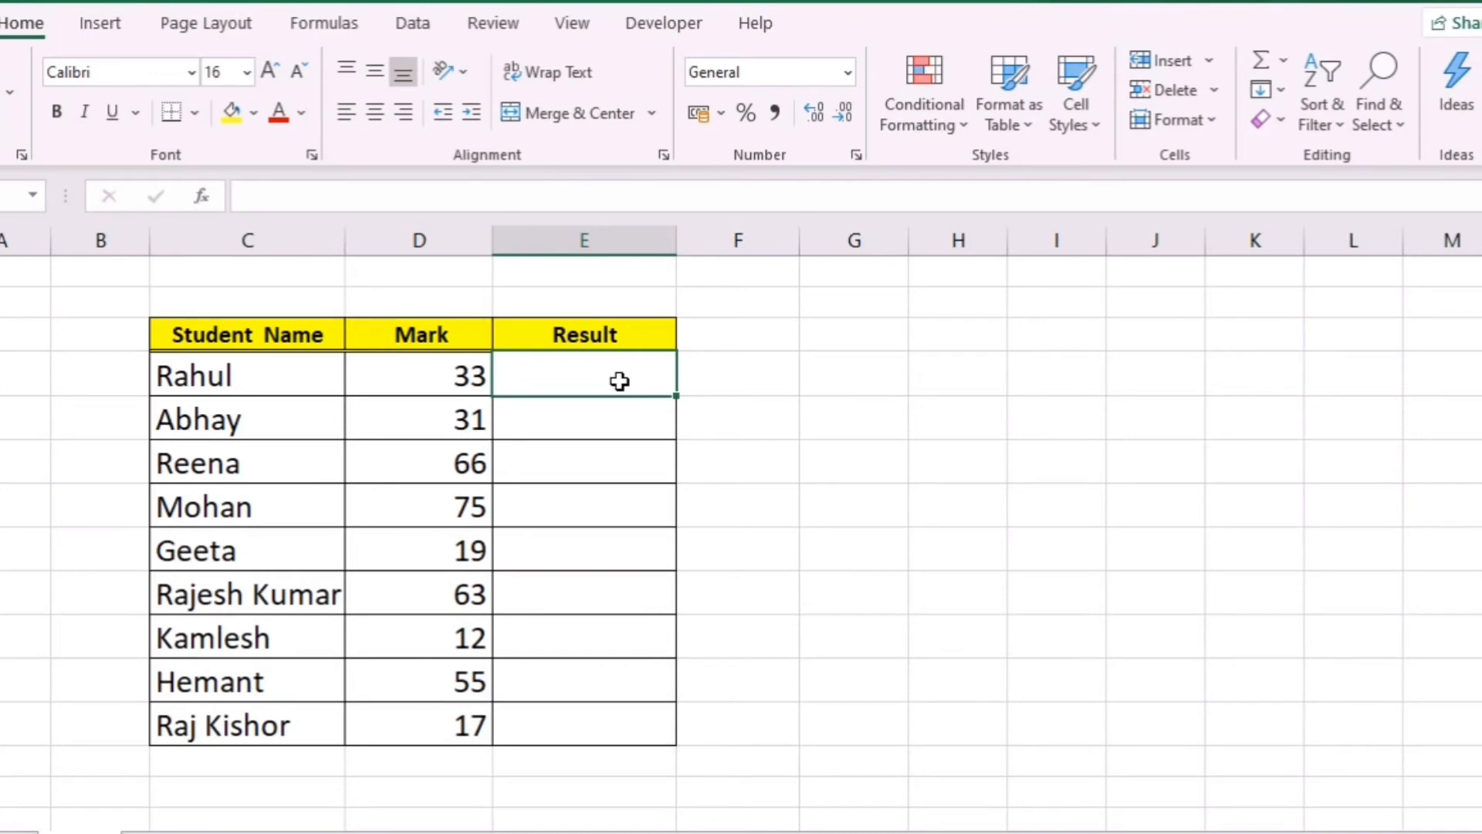
text(=if()
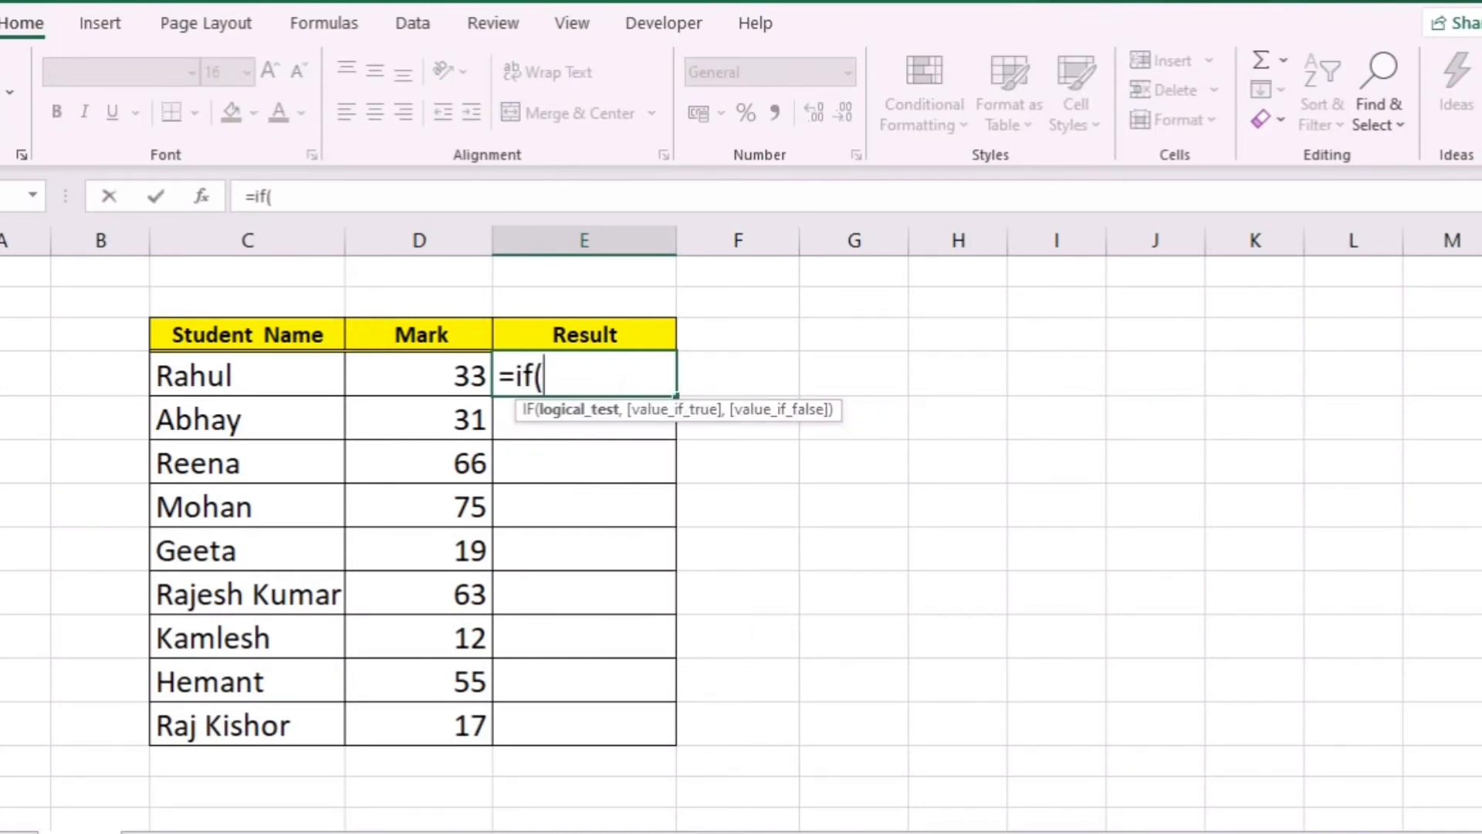
click(400, 384)
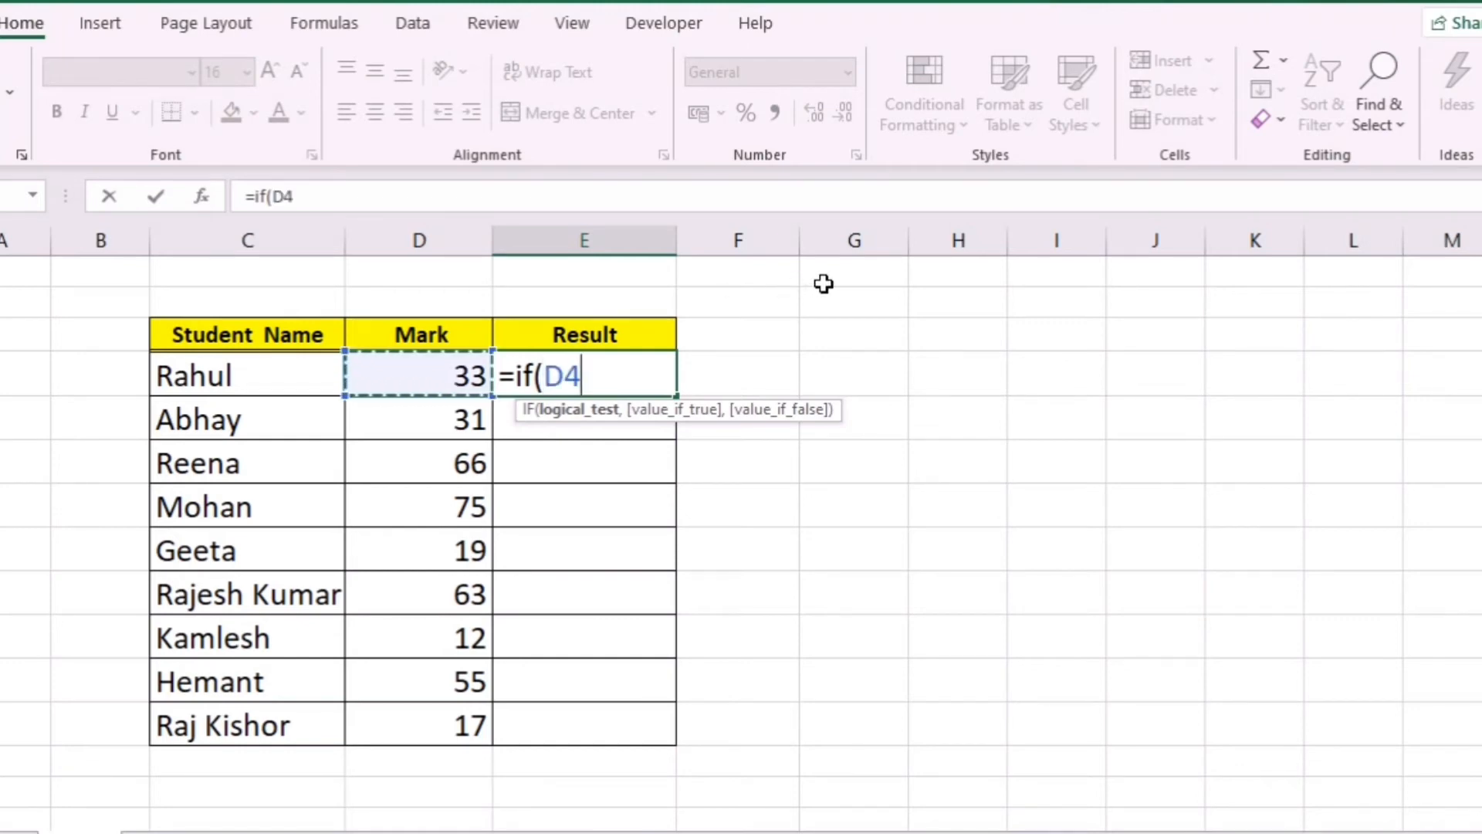
text(>=6)
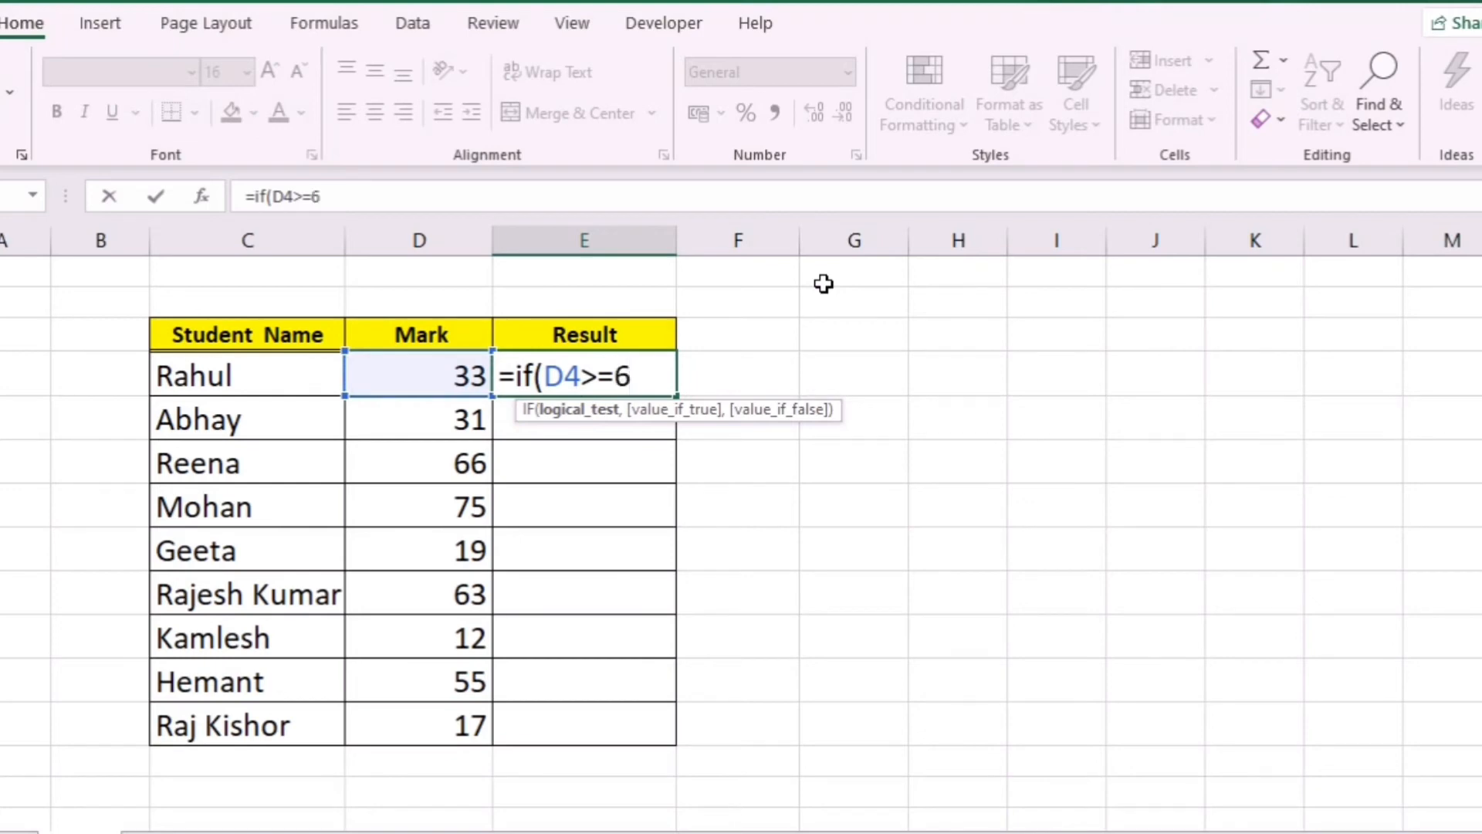
text(0,")
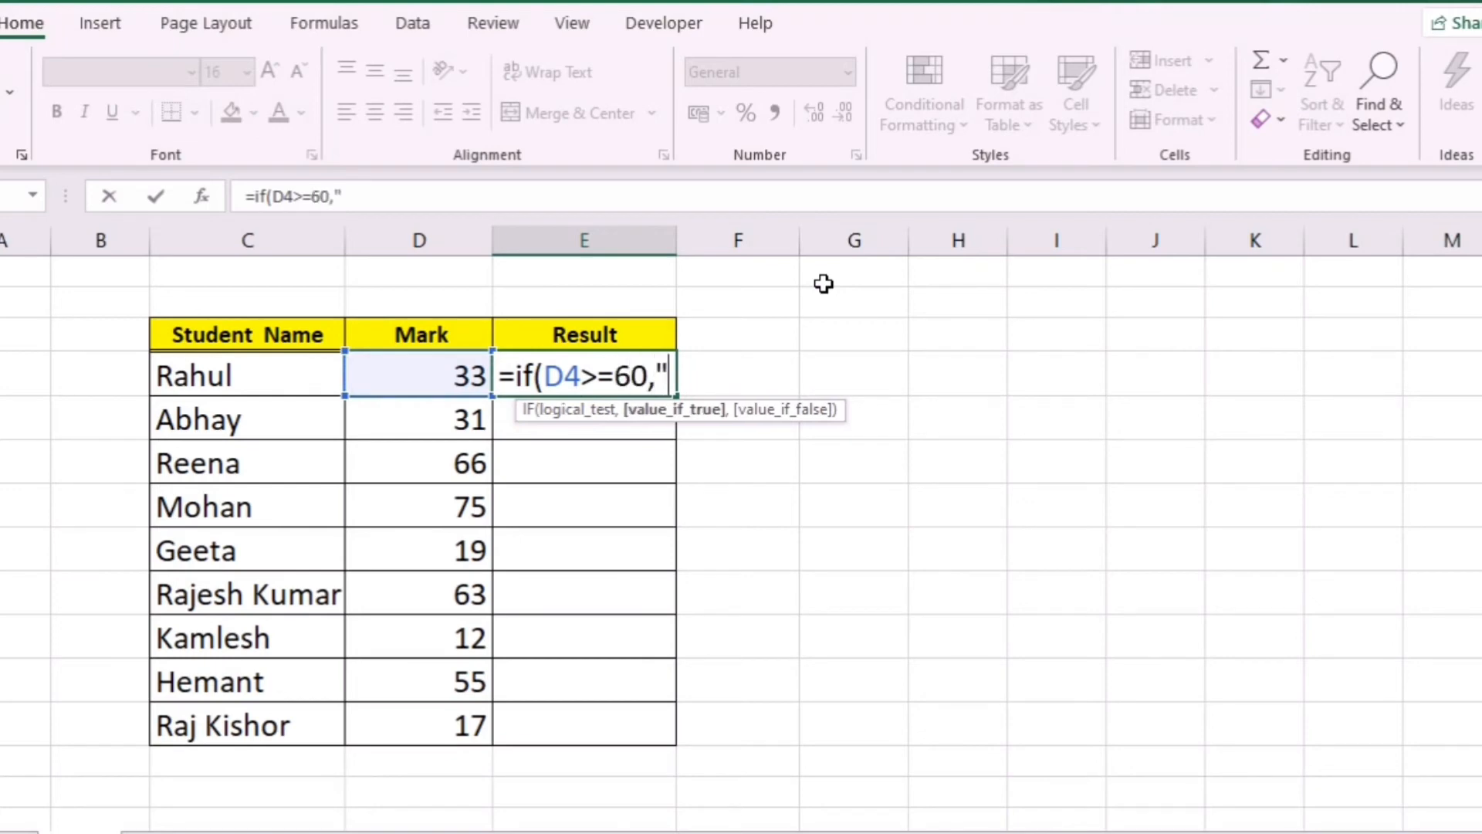
text(First",)
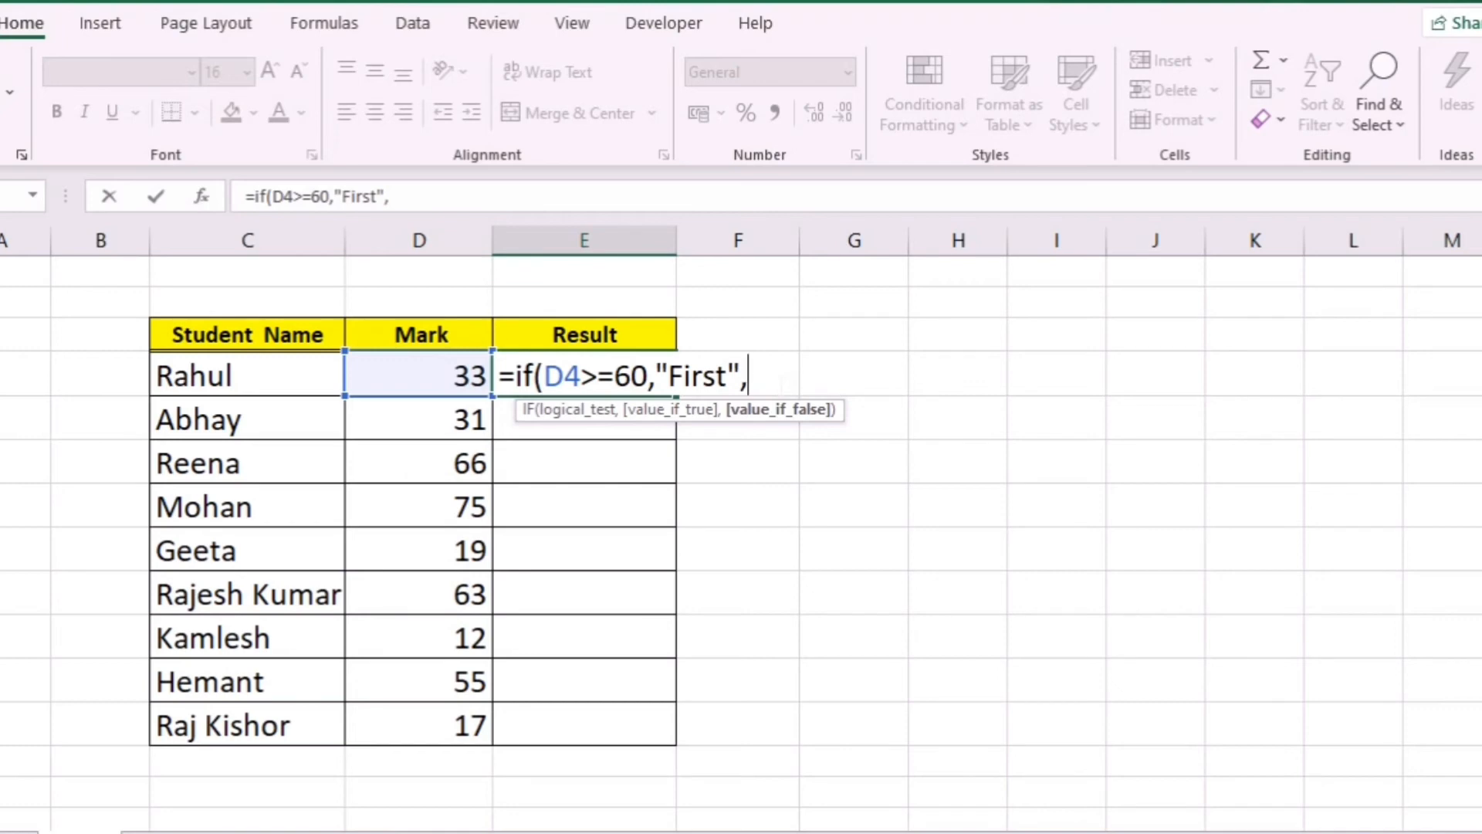
Nest a second IF as the value if false, returning "Second" when D4>=45.
text(if)
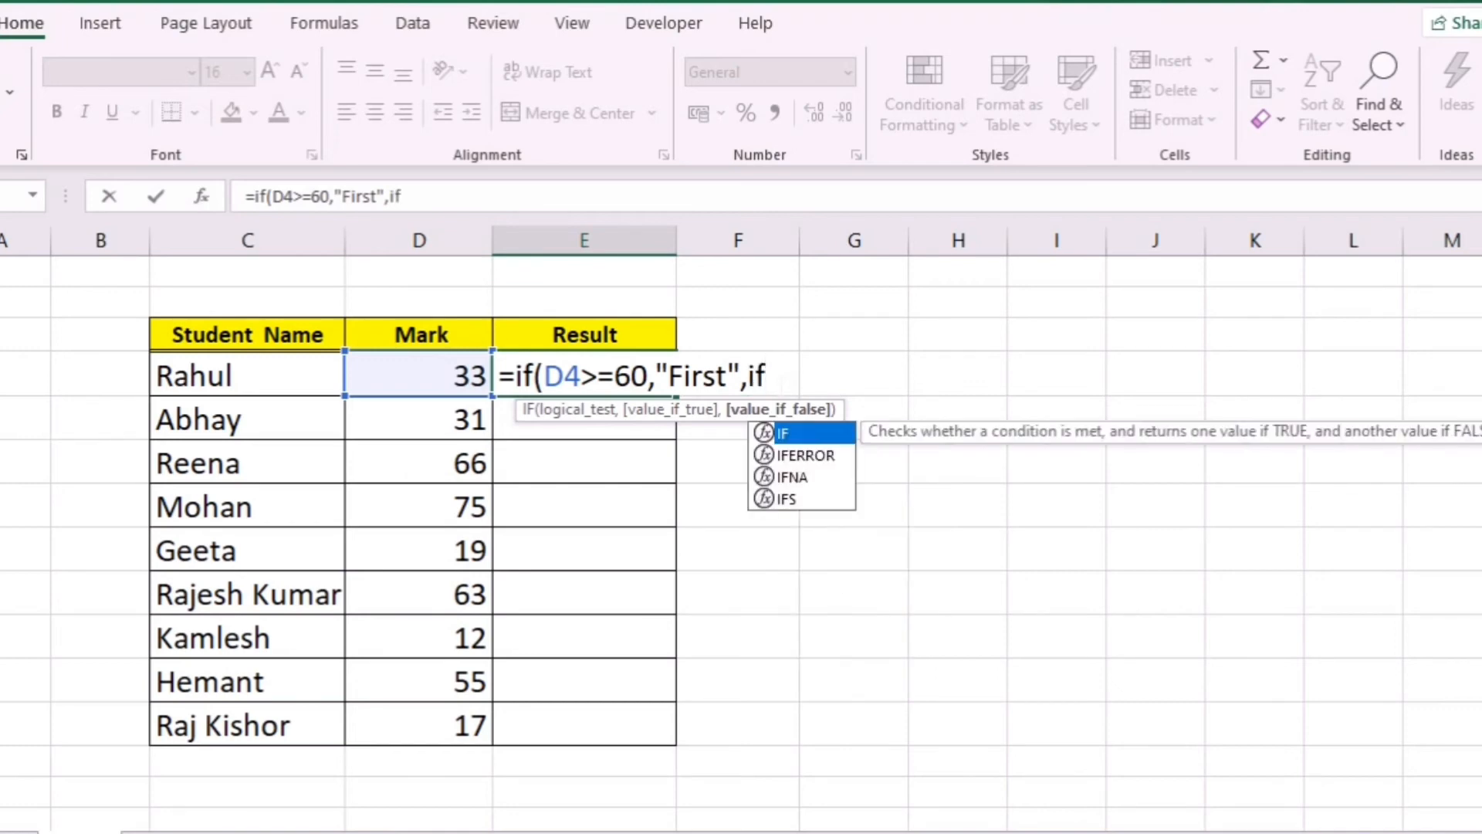
text(()
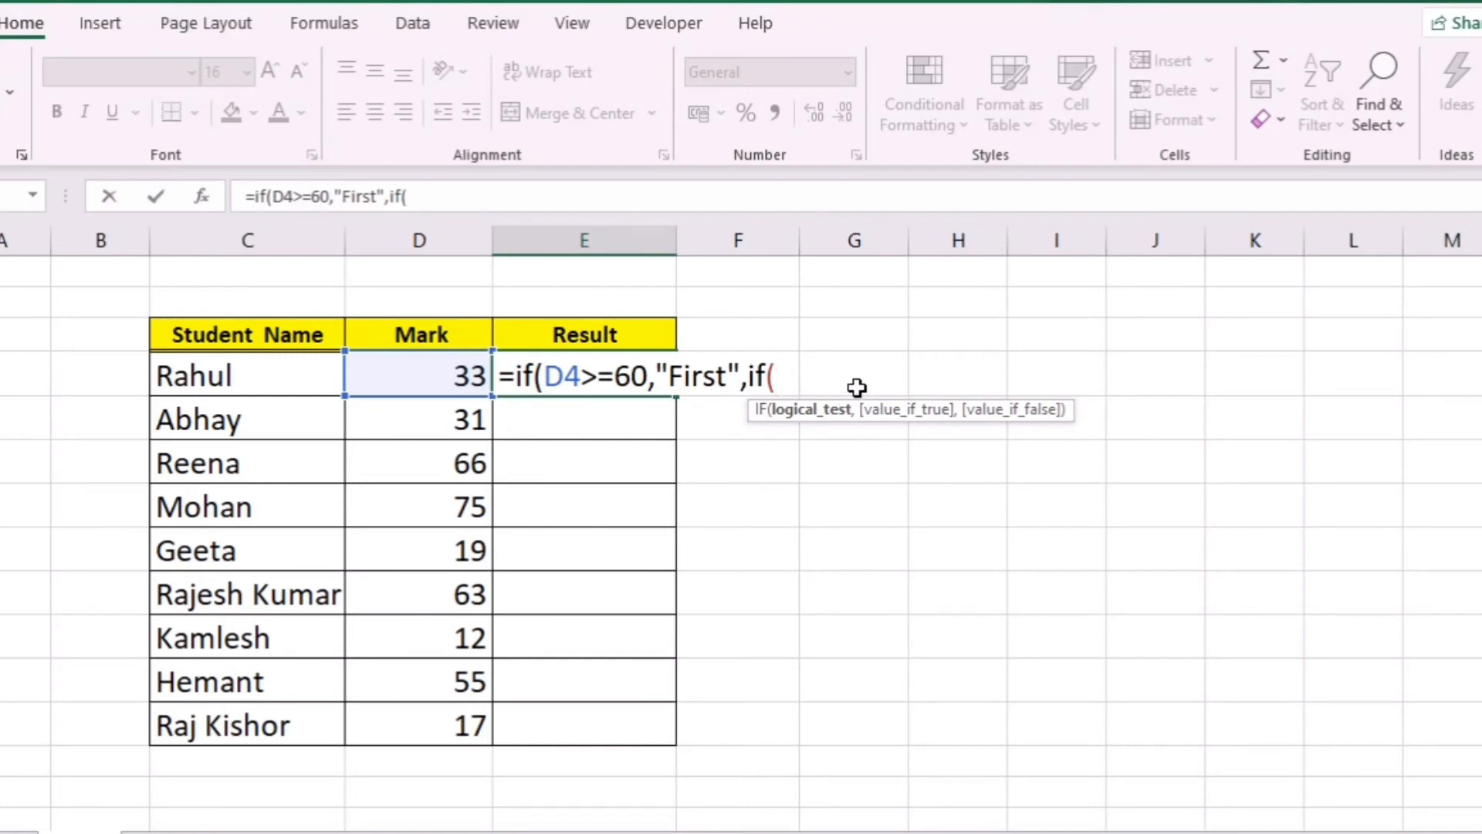
click(439, 379)
text(>=45,)
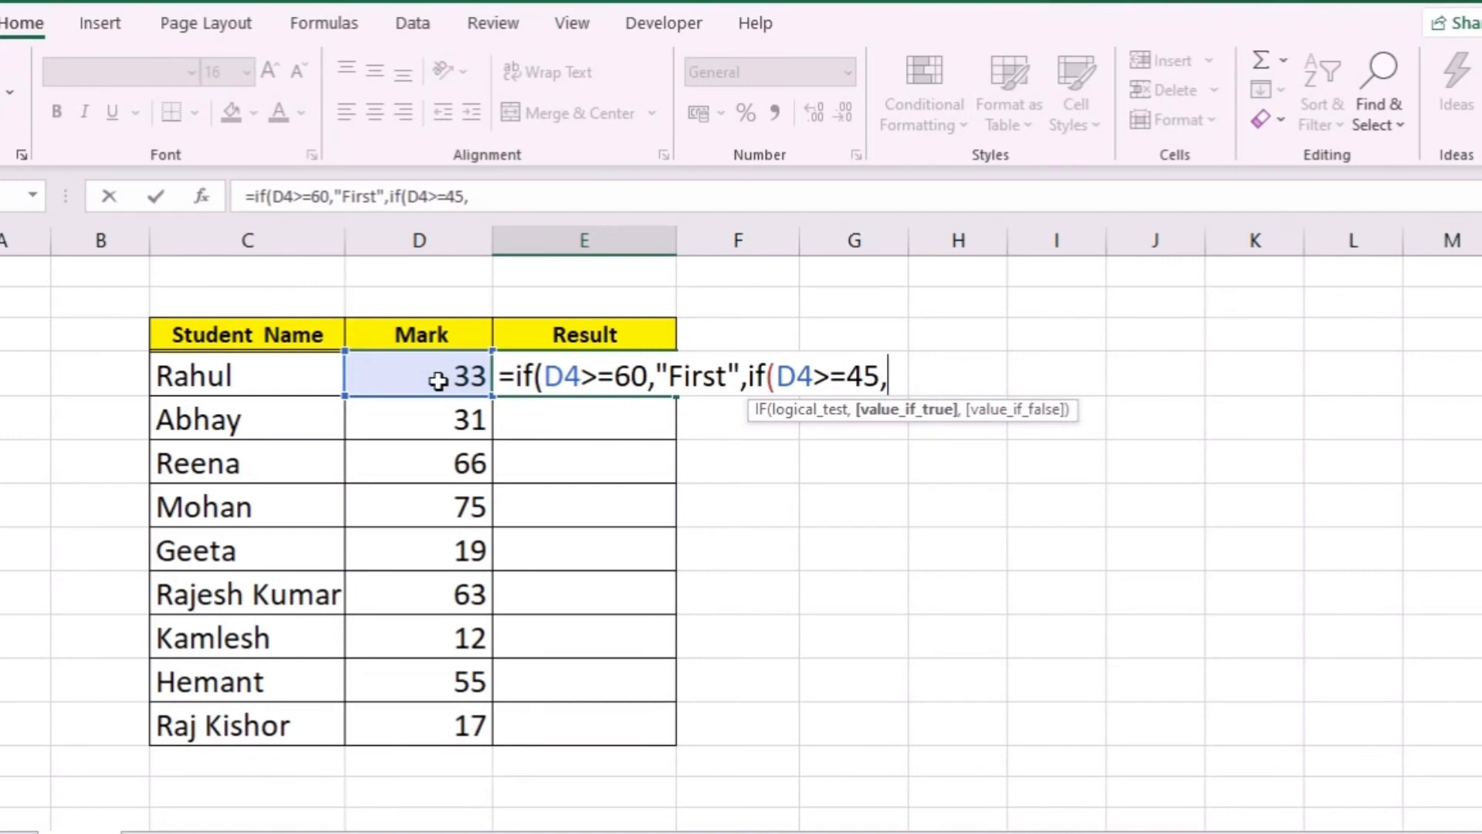
text("Second")
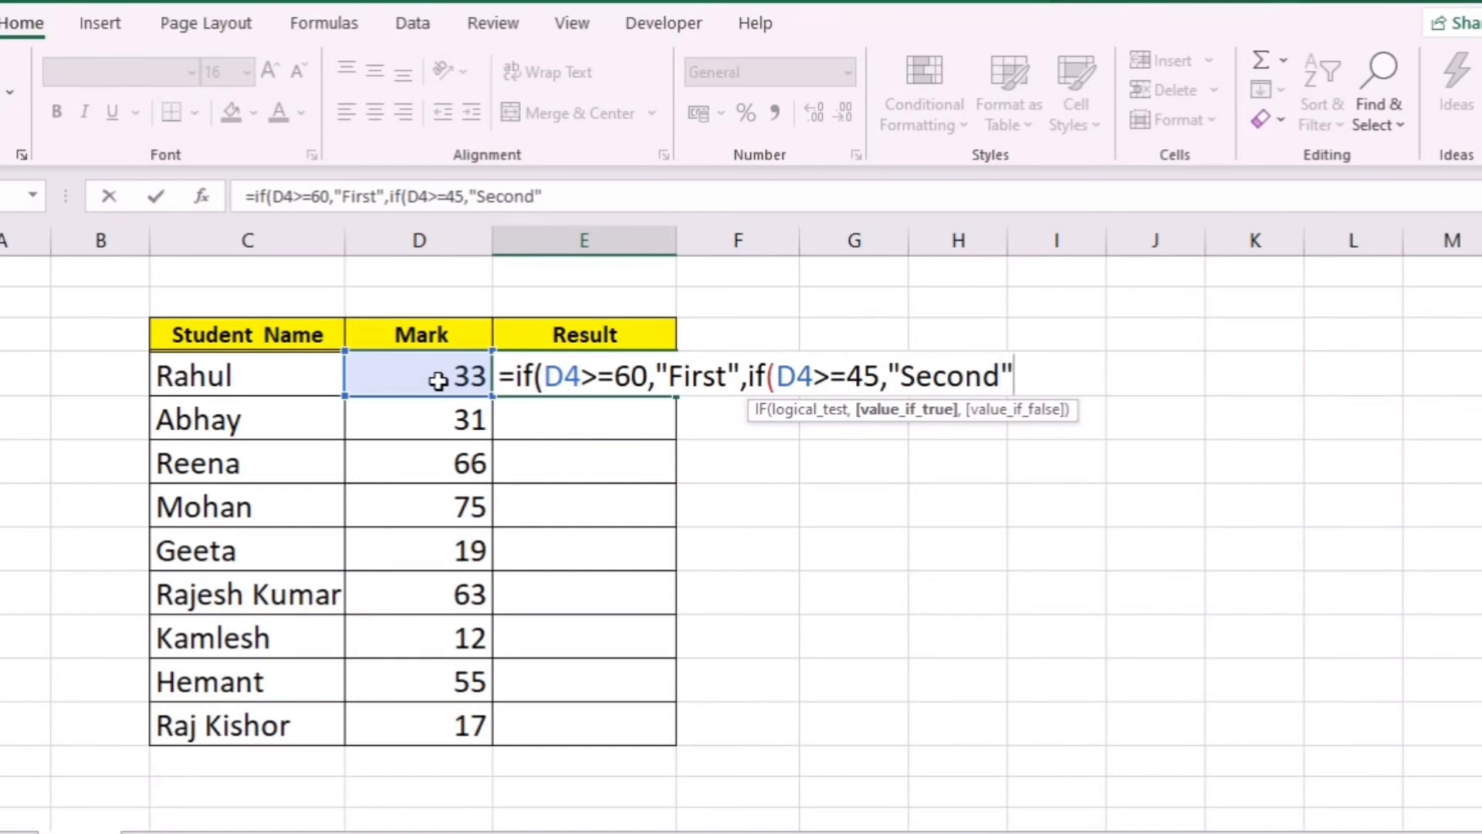
Nest a third IF as the second IF's value if false, returning "Third" when D4>=33.
text(,)
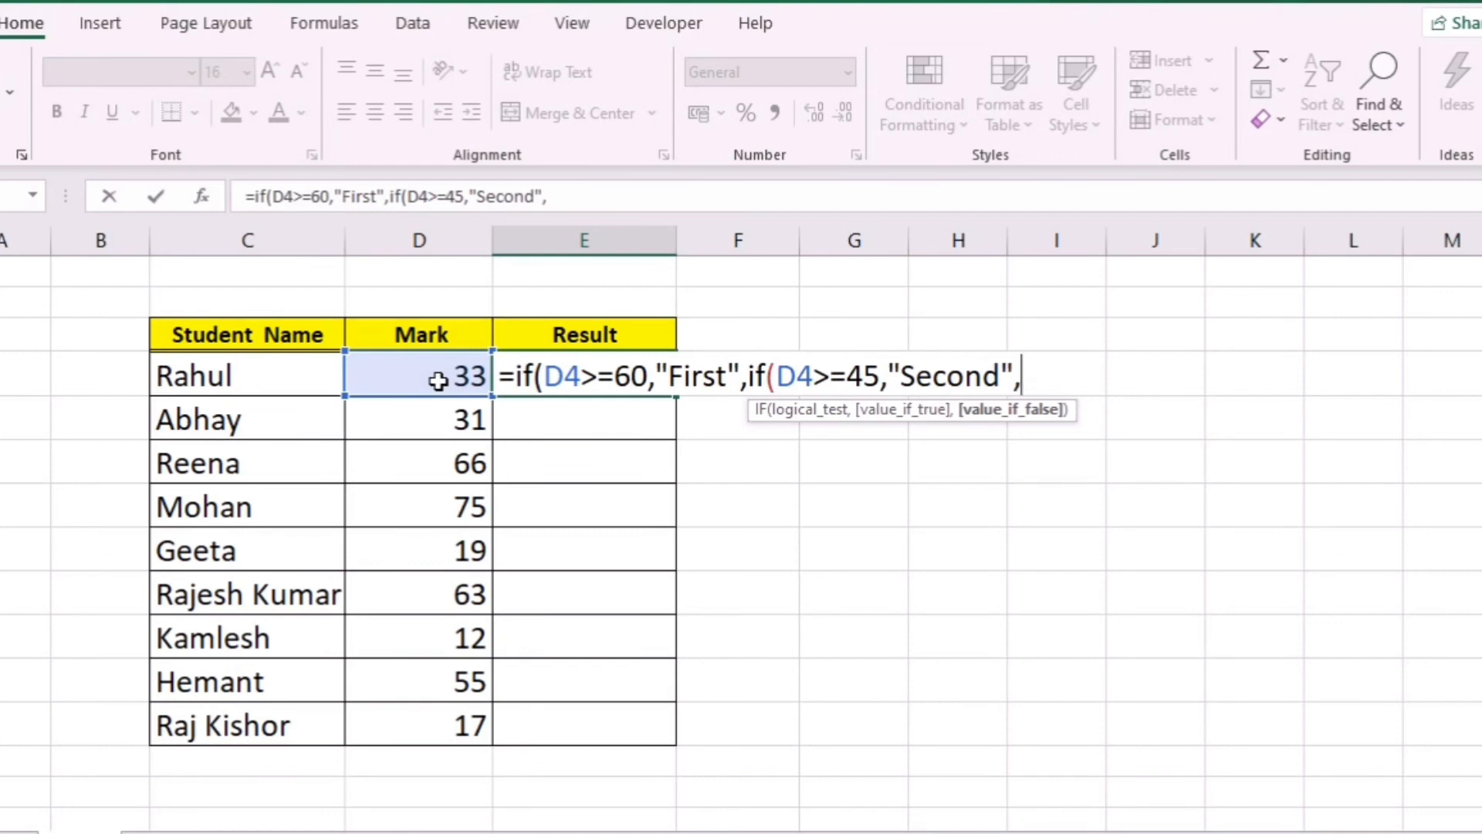
text(if)
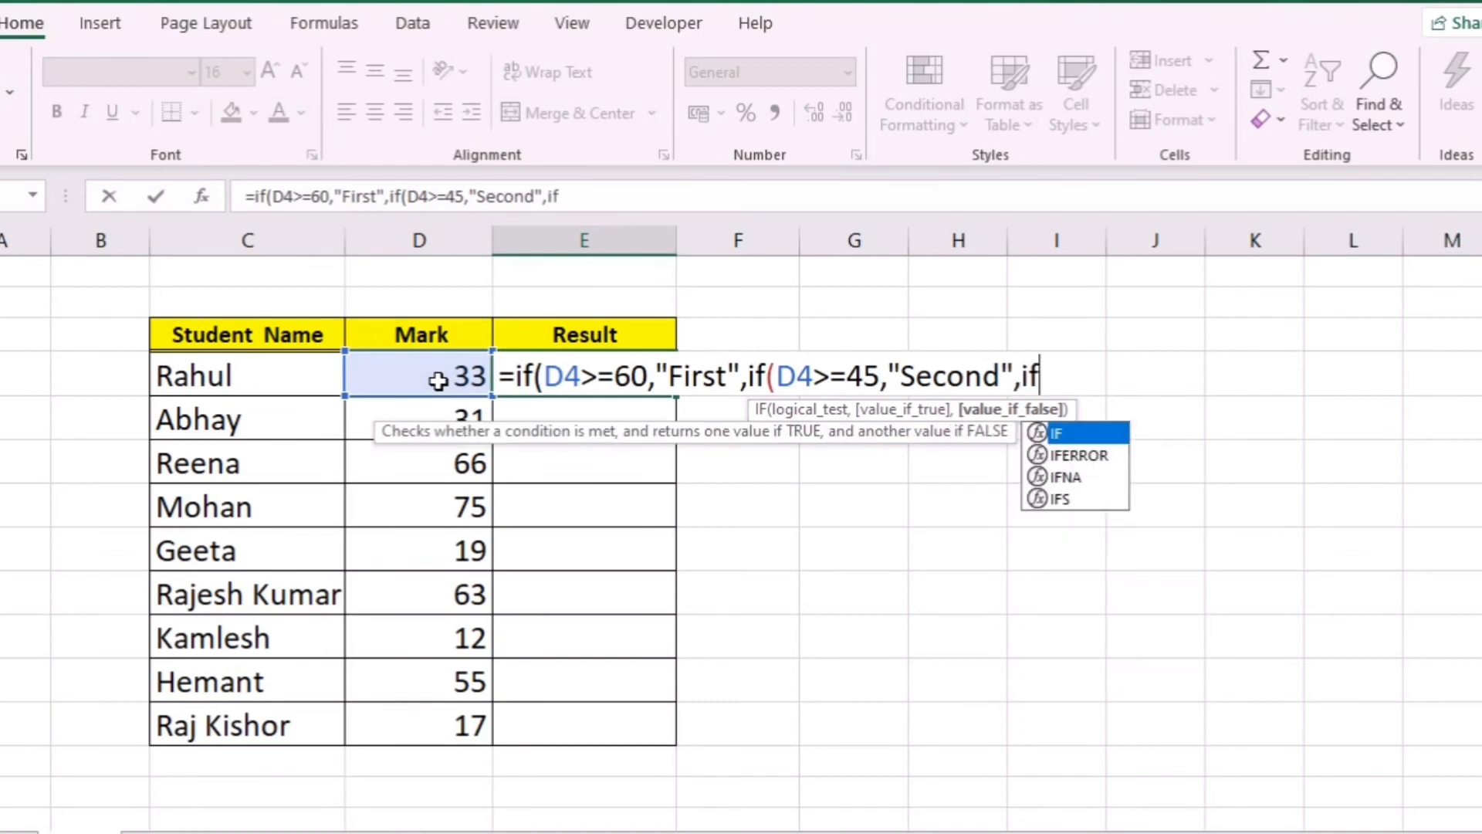
text(()
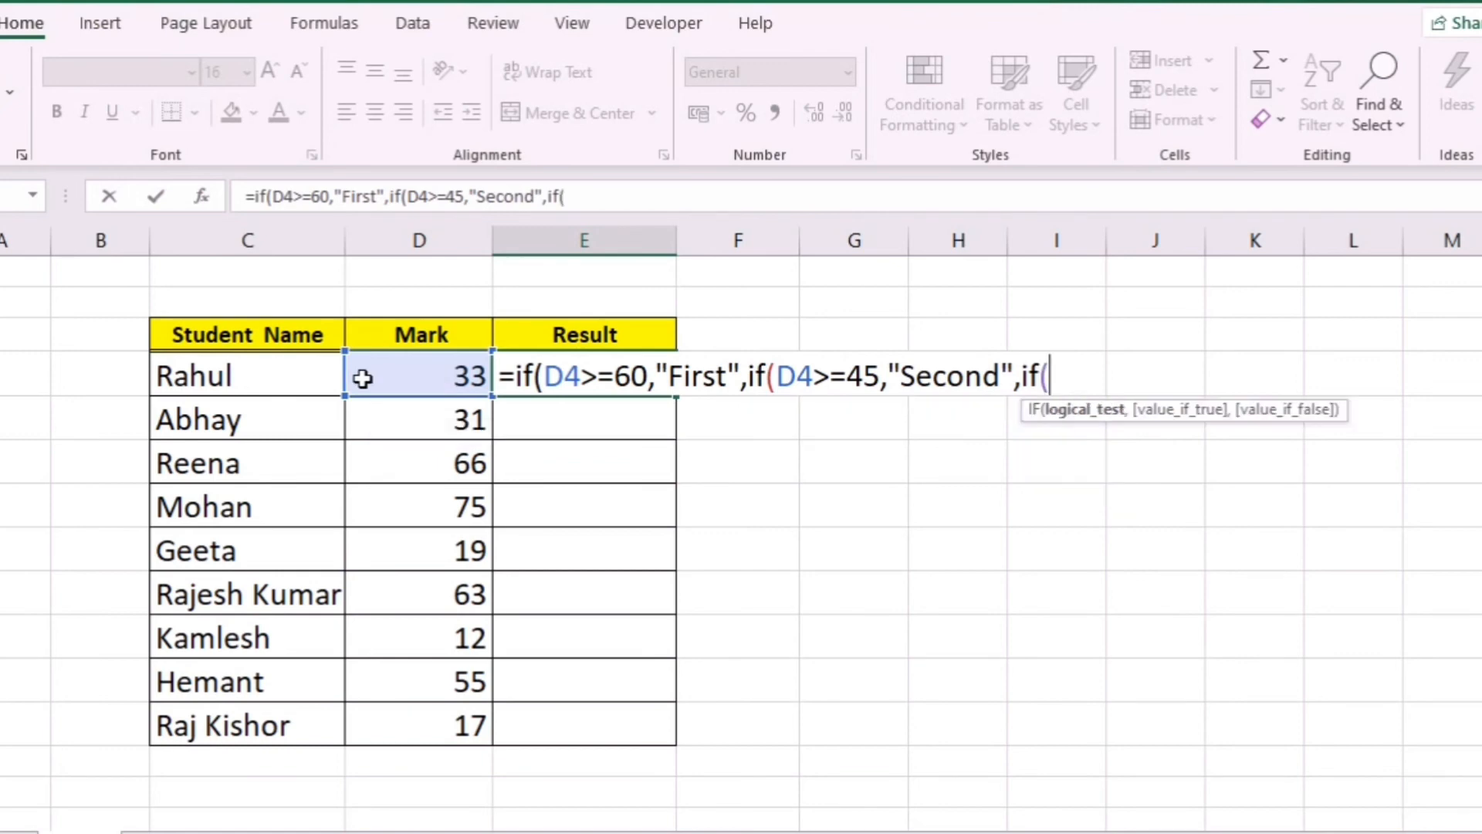
click(391, 390)
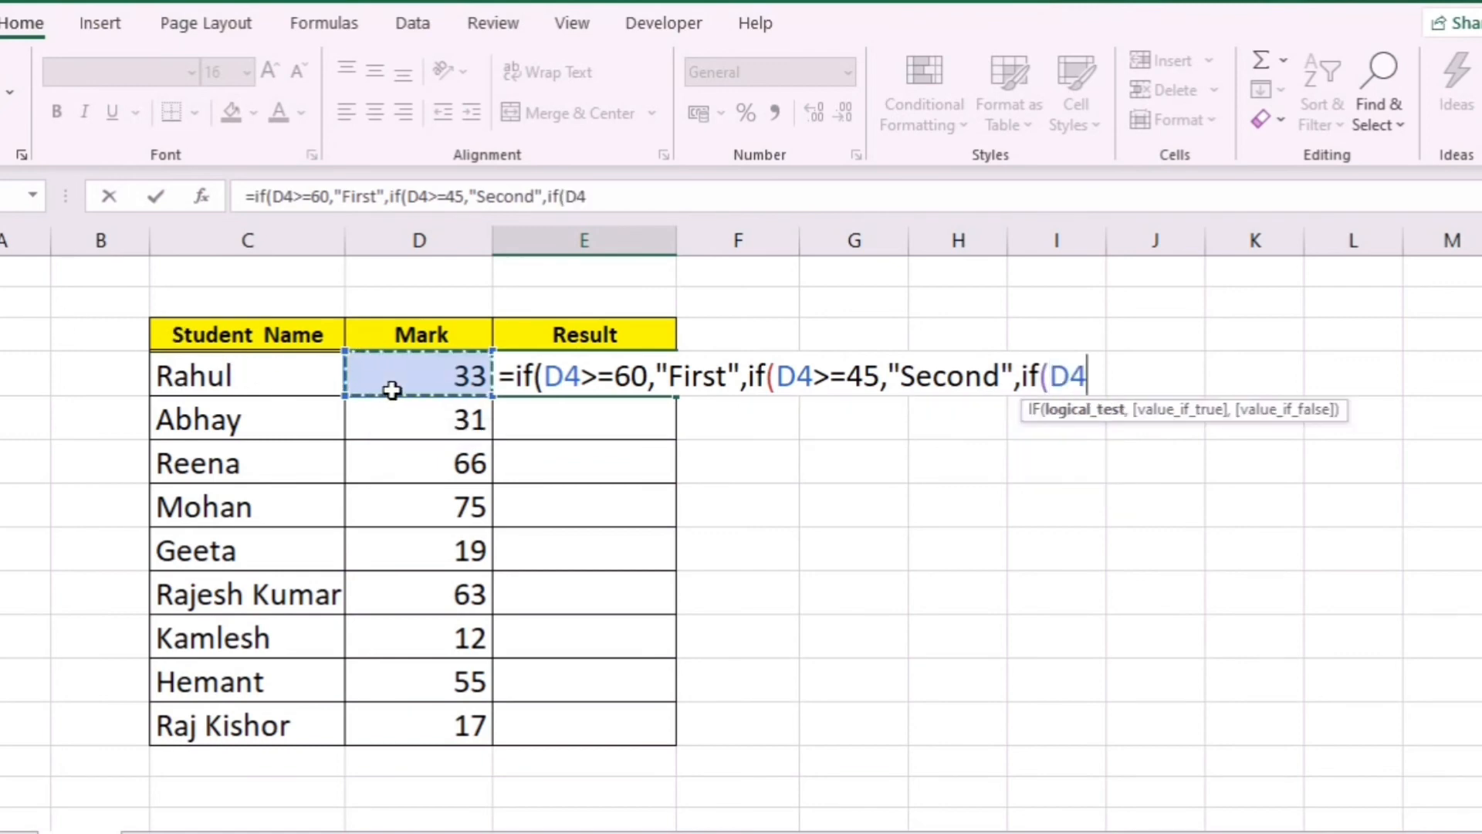
text(>)
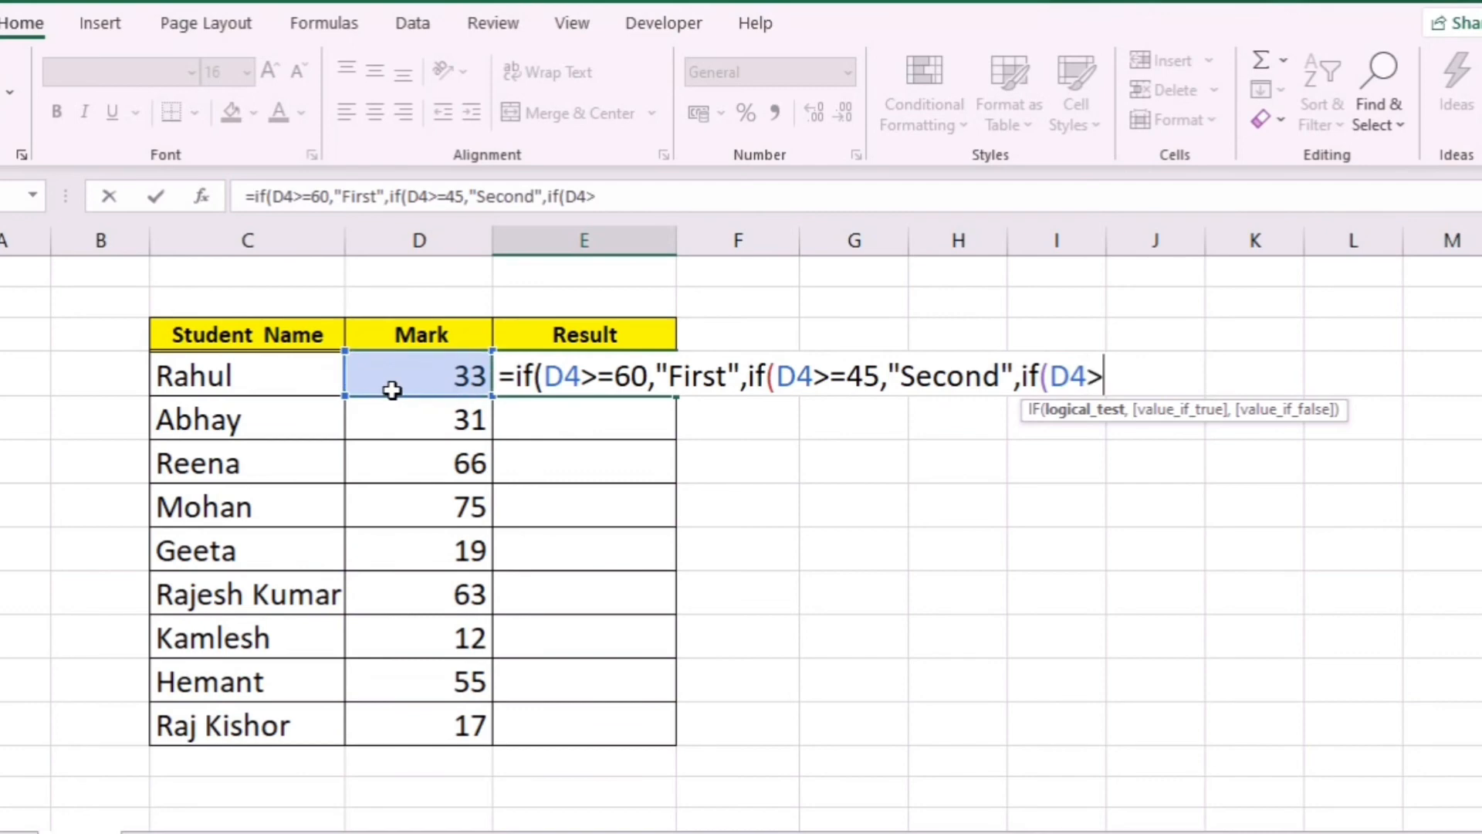
text(=33)
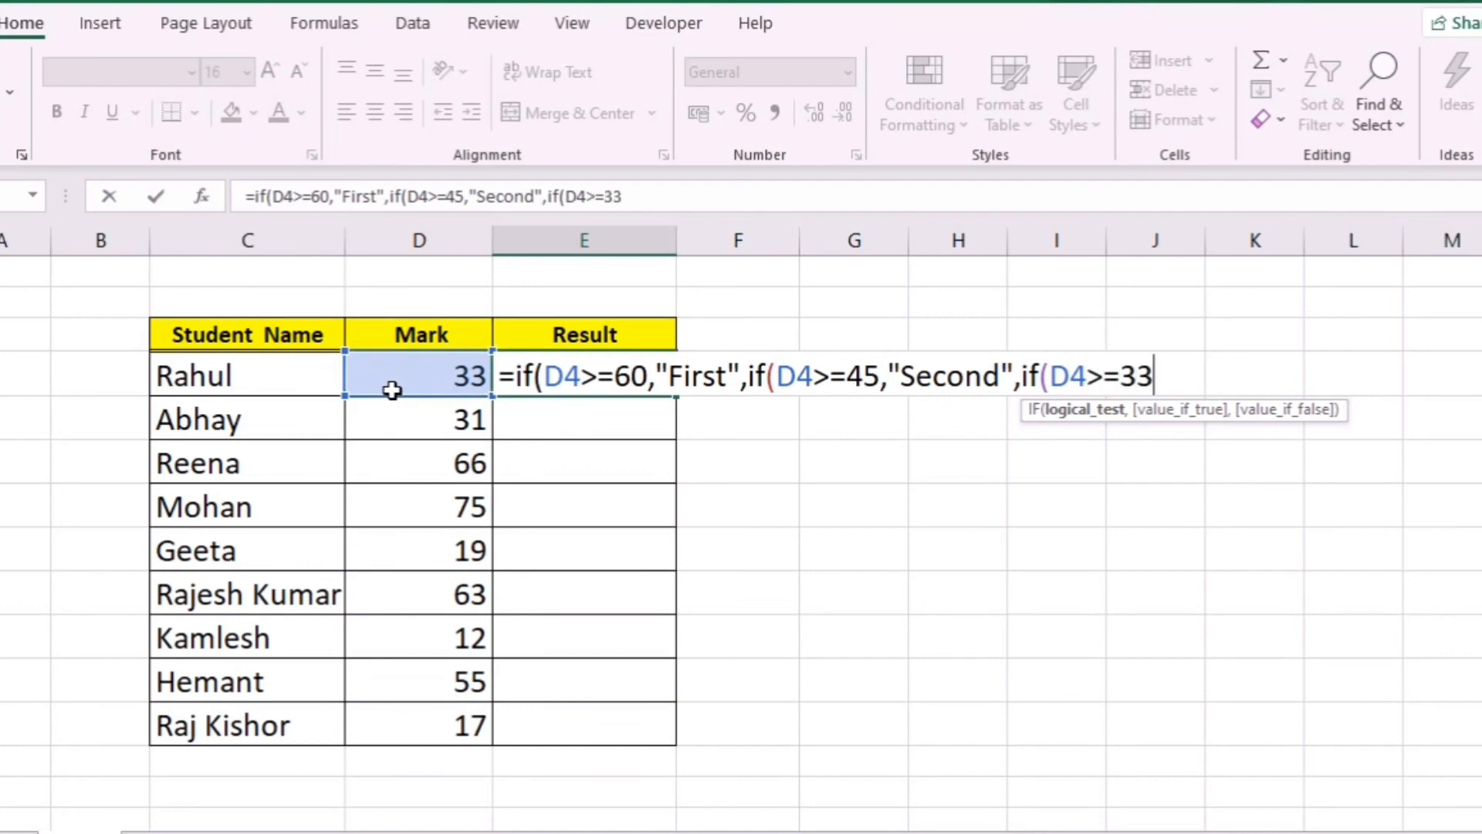
text(,")
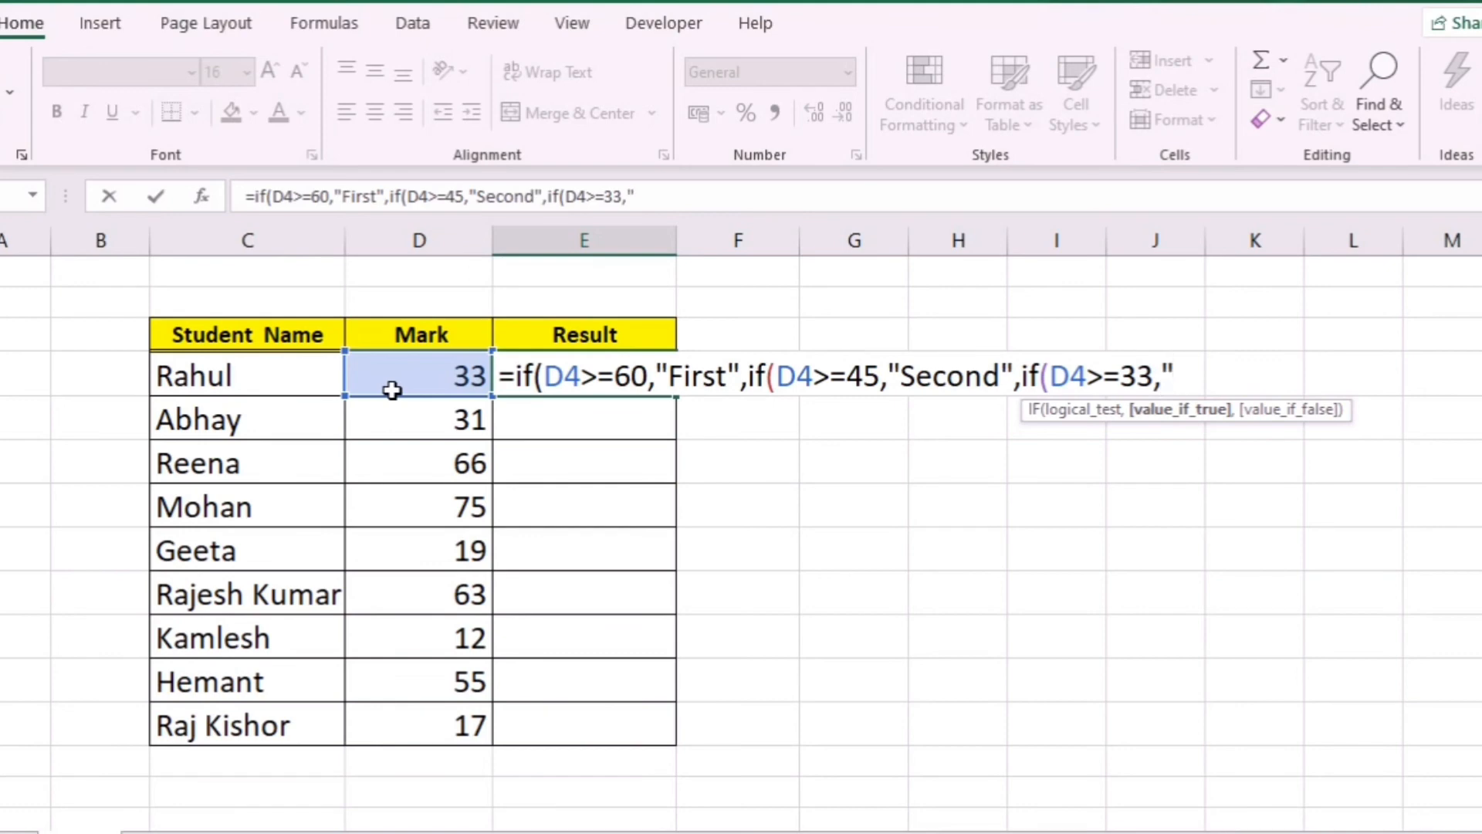
text(Thi)
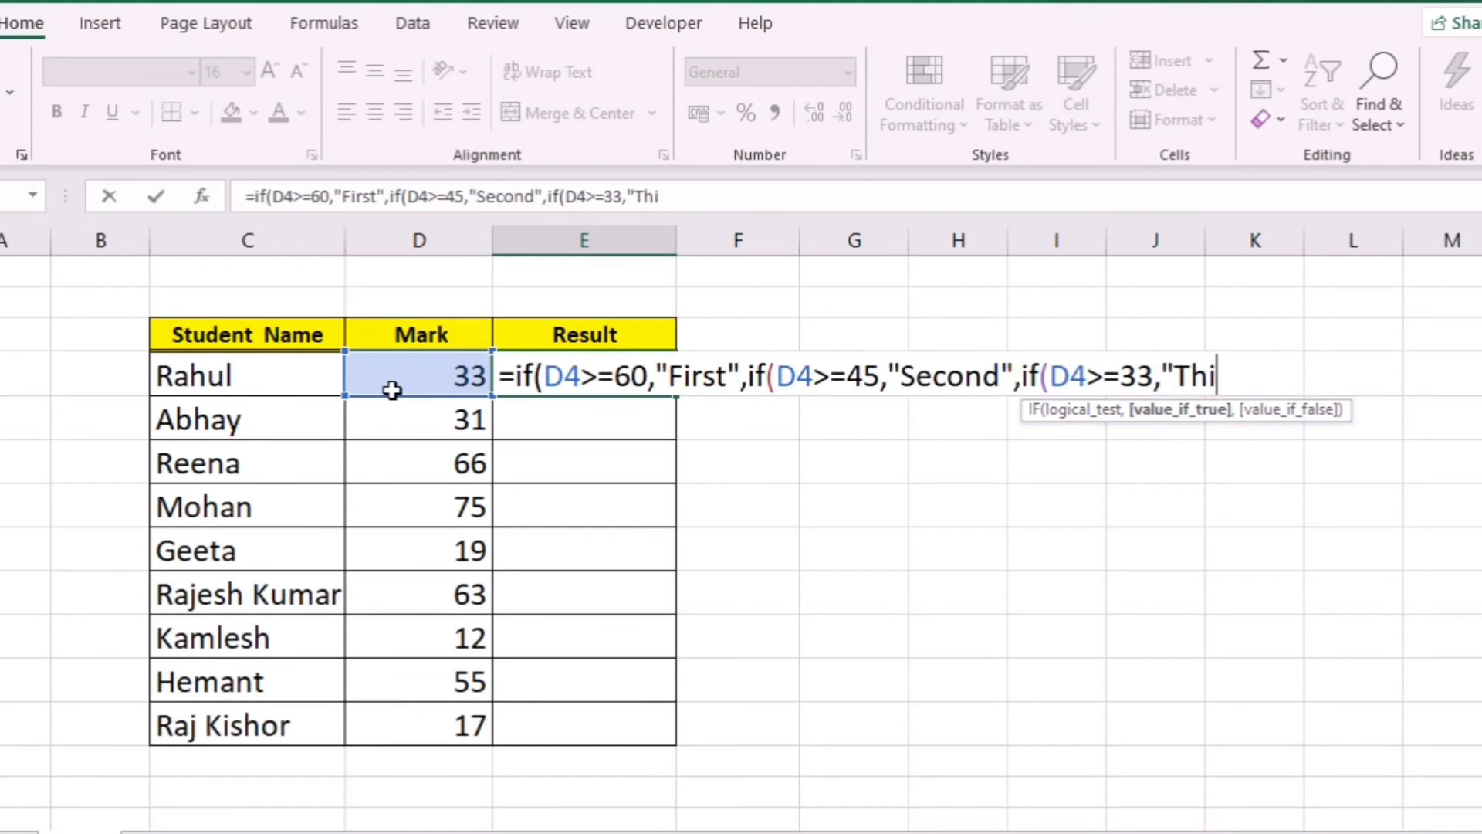
text(rd")
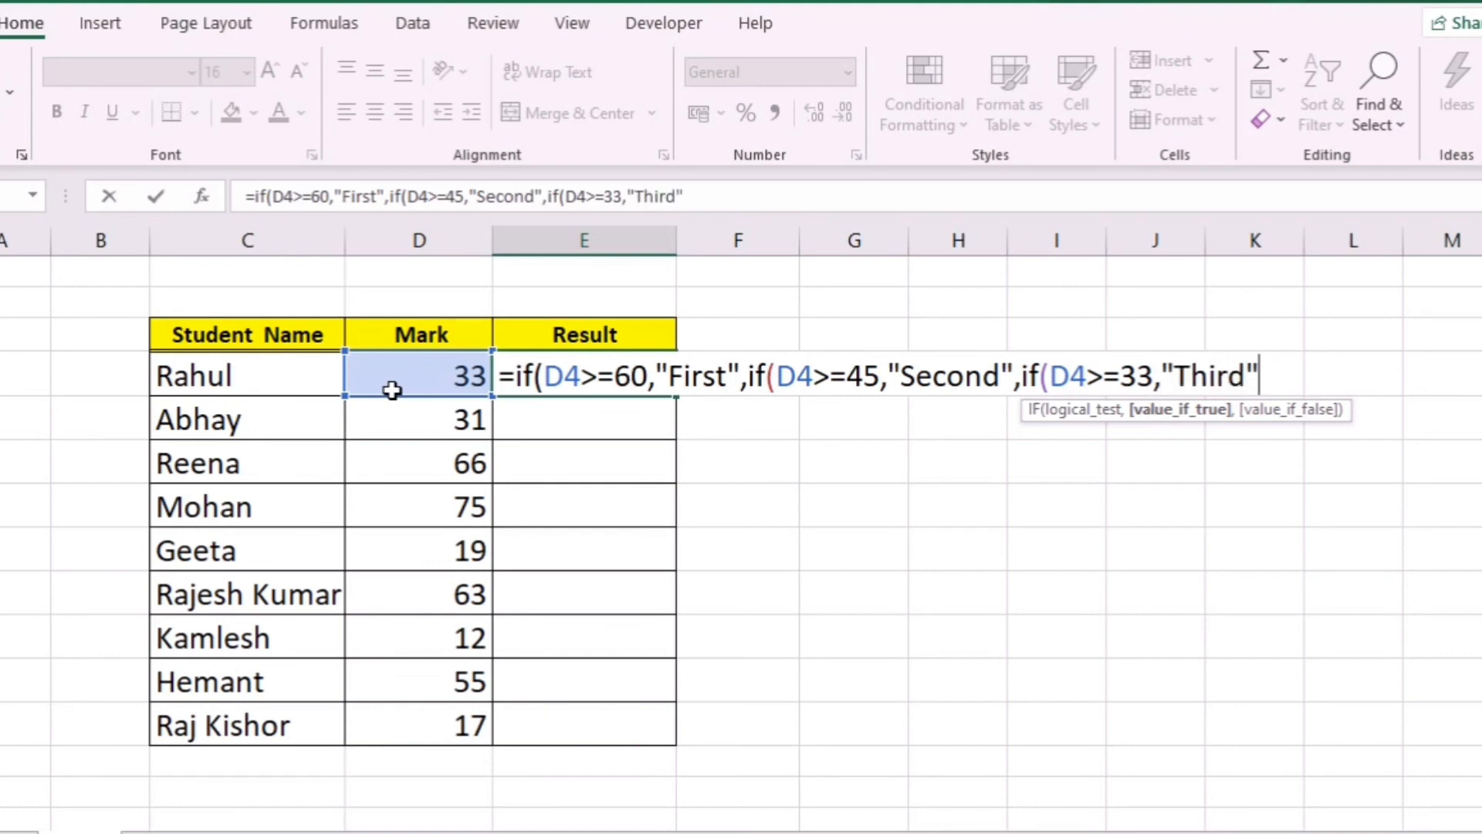
Finish the nested formula in E4 with "Fail" as the last value if false, close all three IFs and enter it.
text(,)
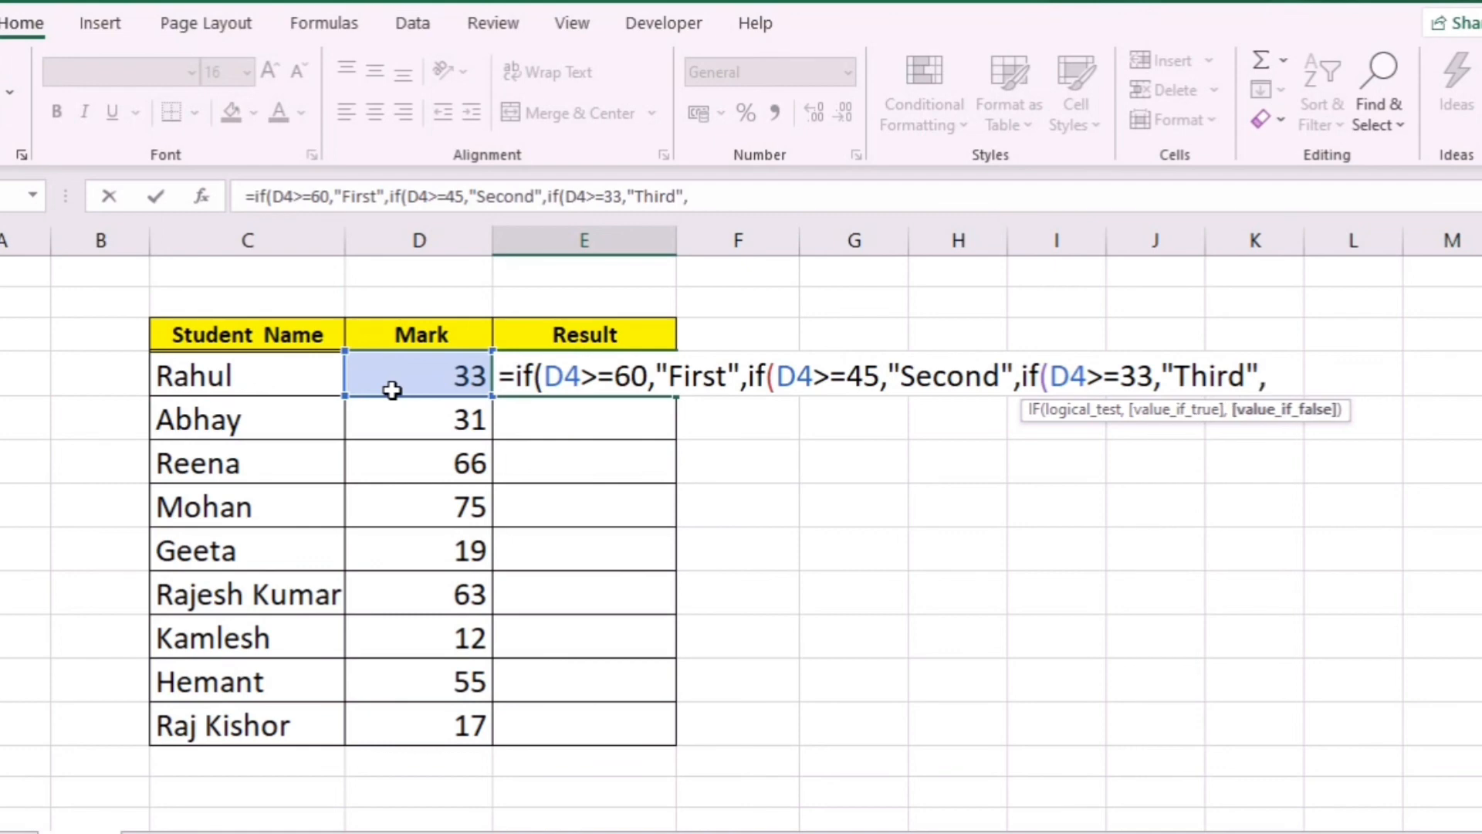
text("Fail)
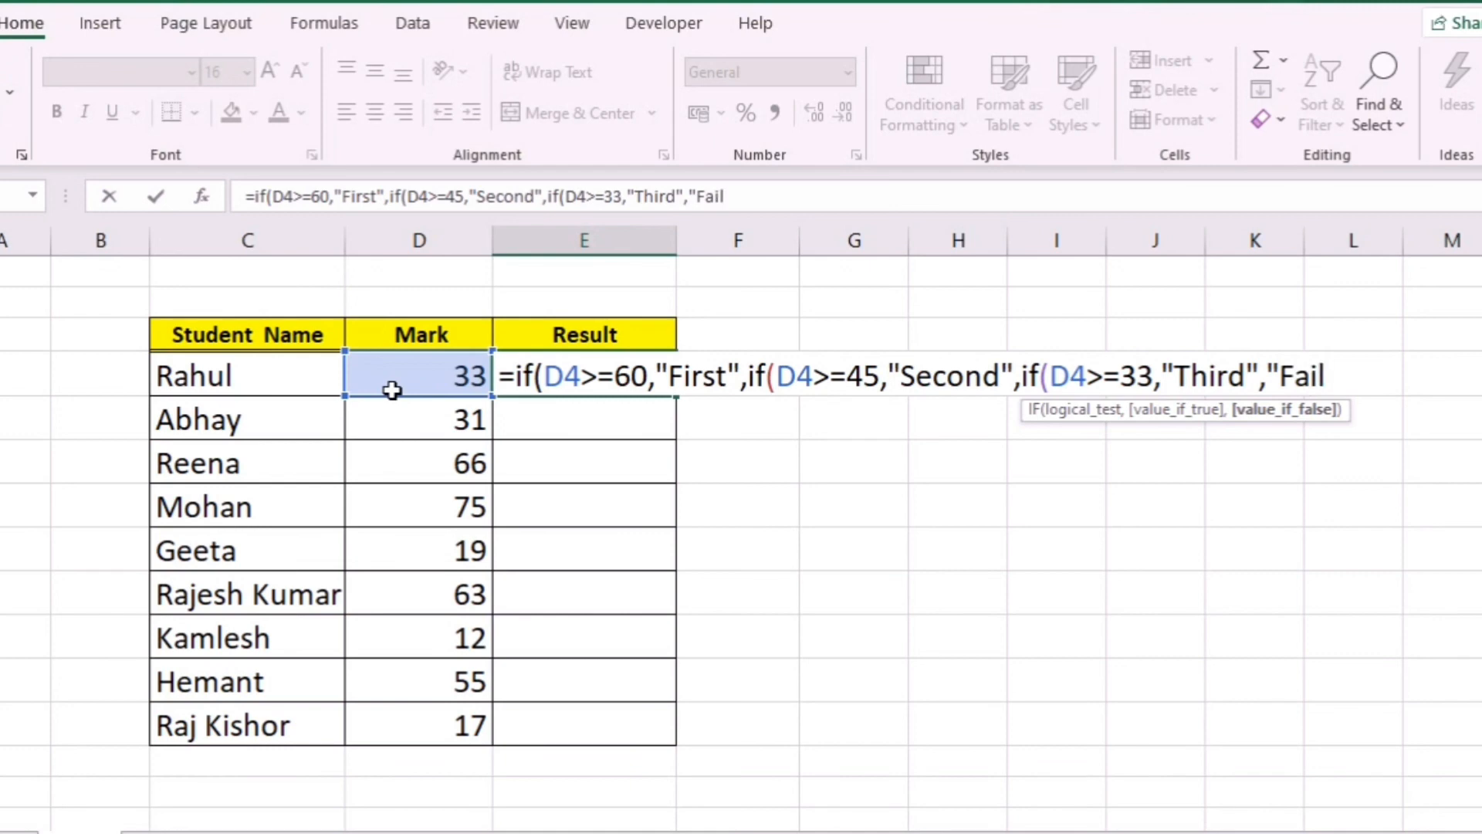
text(")
text())
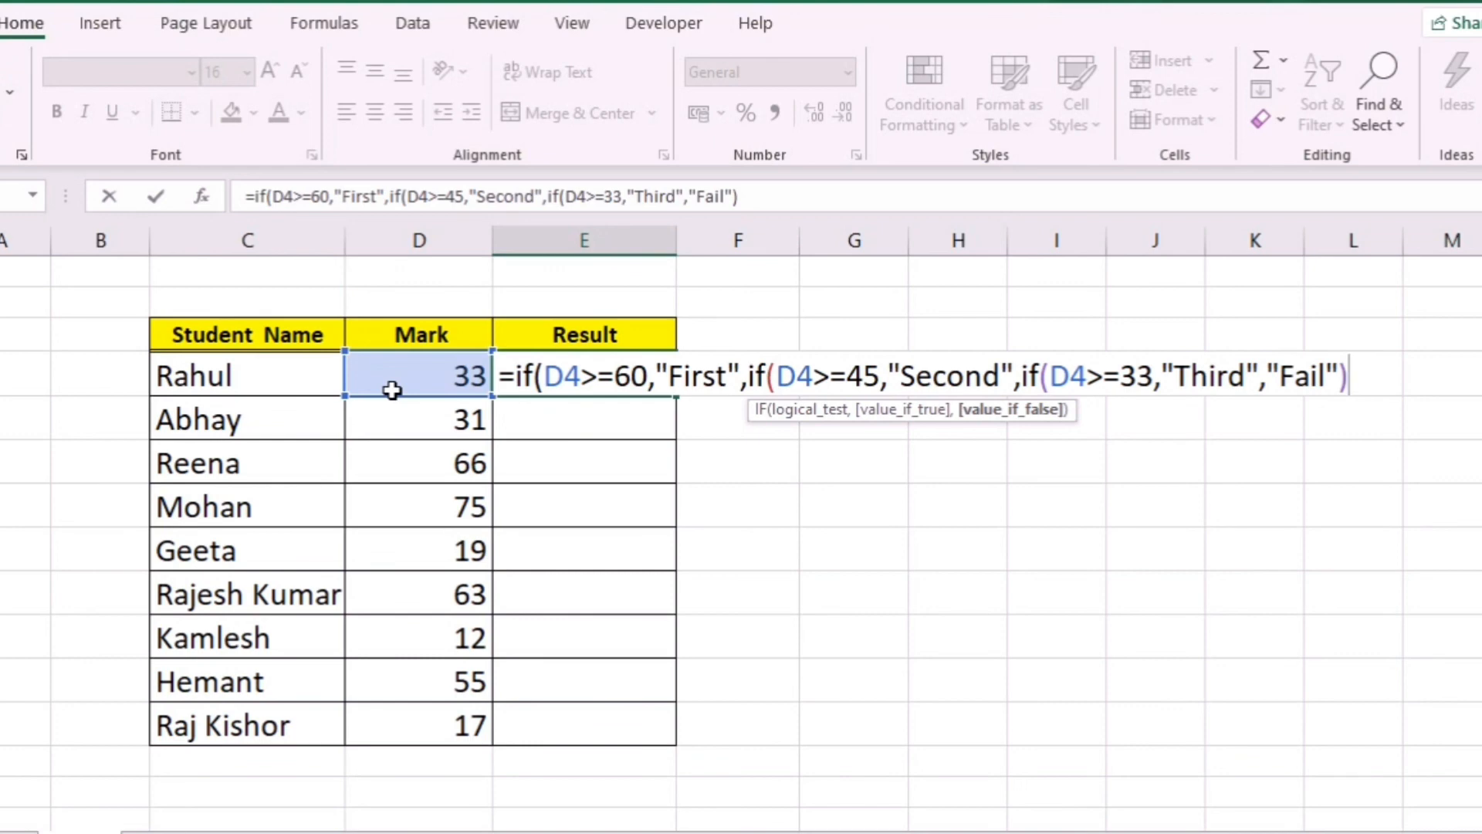
text()))
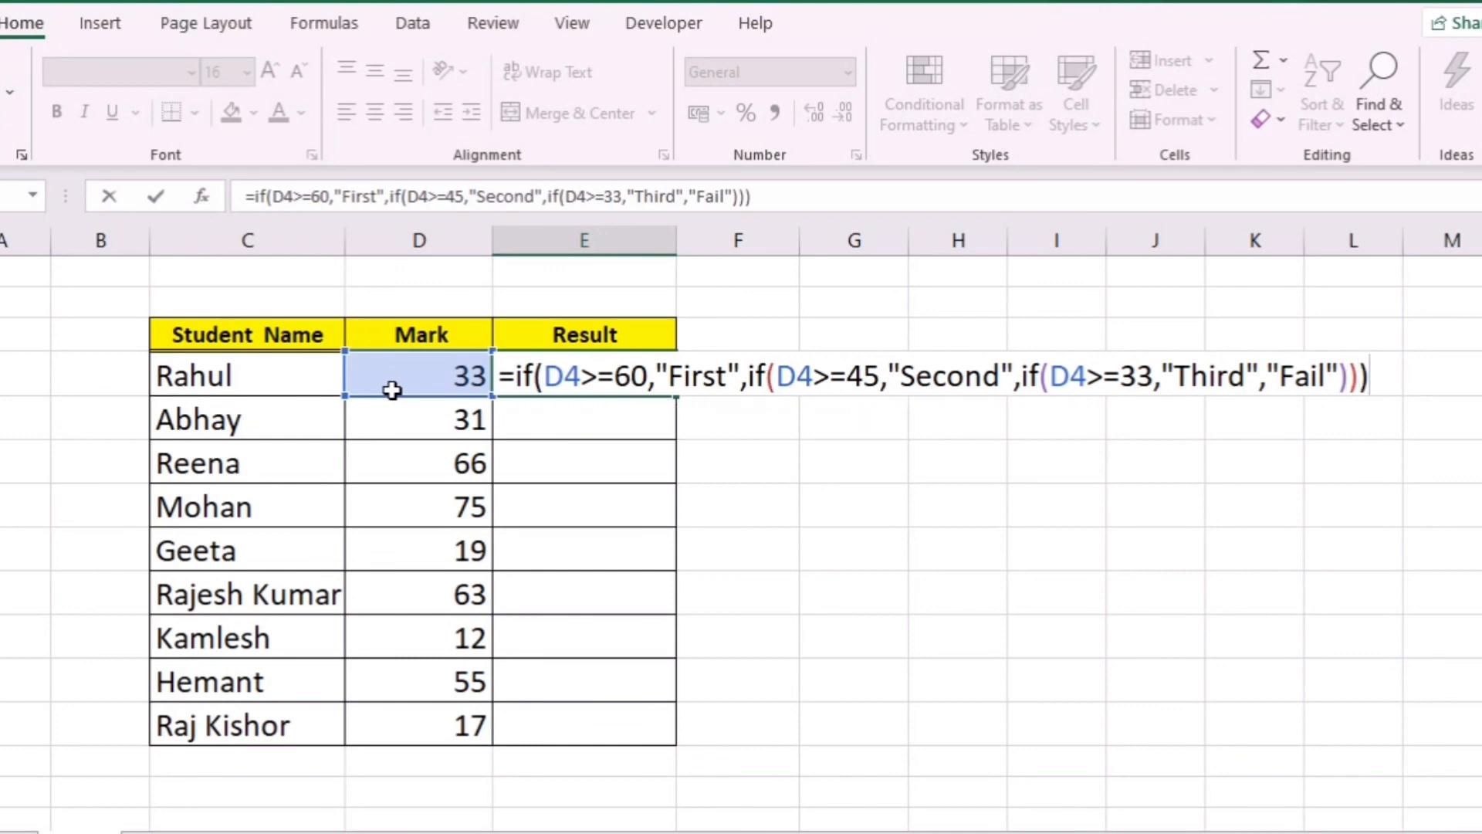
key(Return)
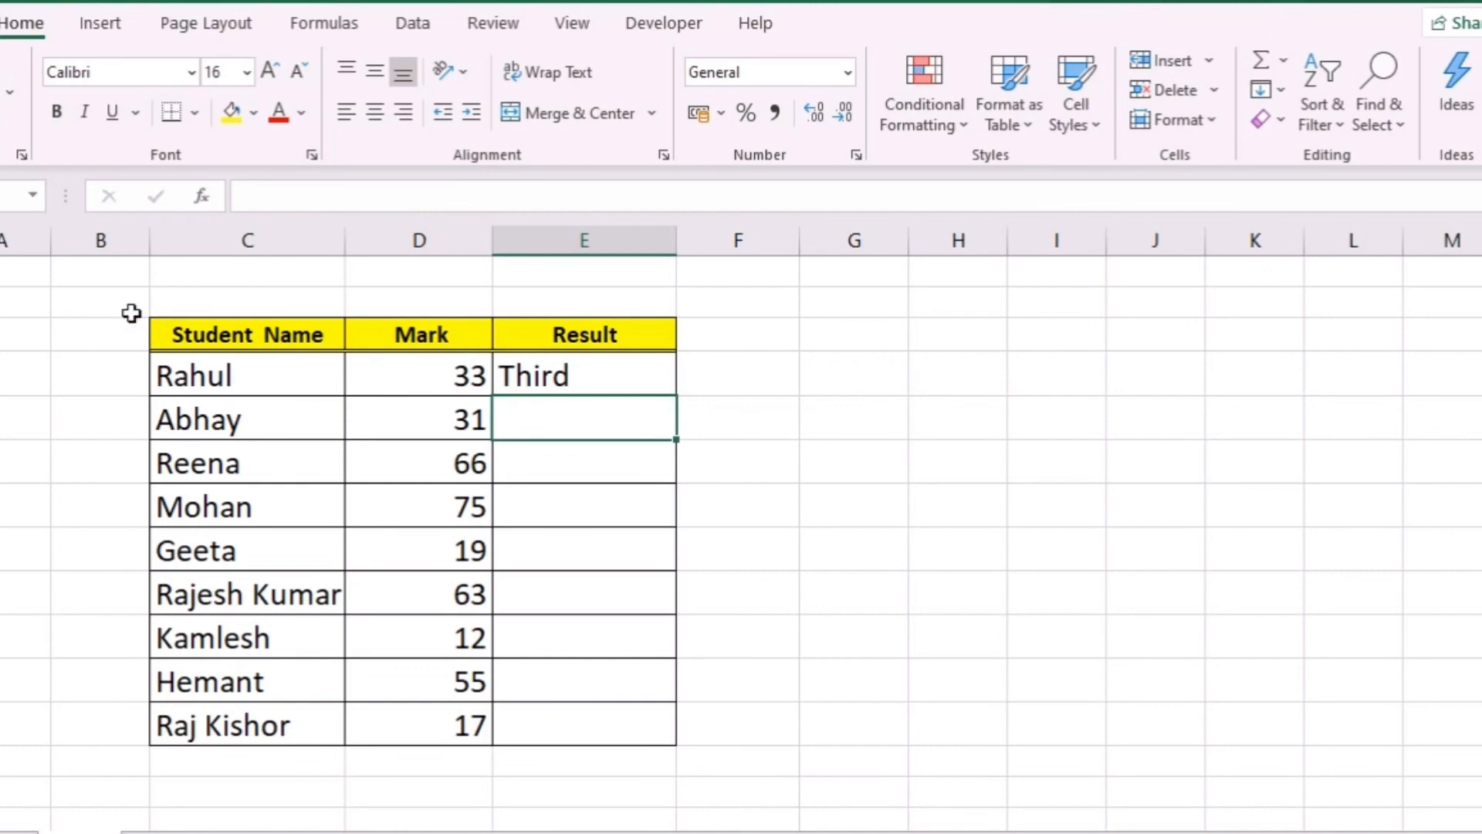
Fill the nested IF formula from E4 down the Result column to E12 and check several students' results against their marks.
click(651, 381)
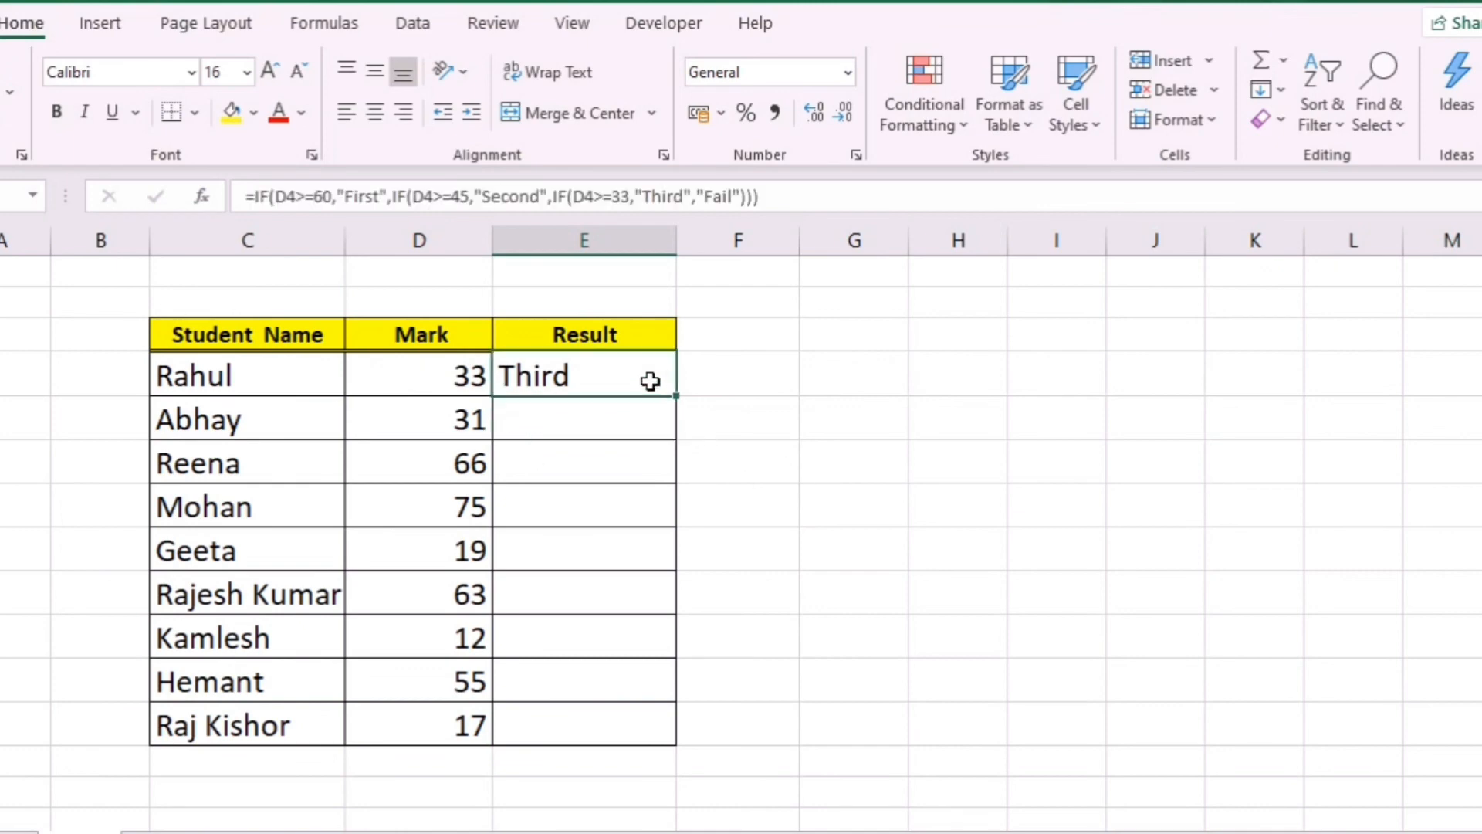
double_click(690, 410)
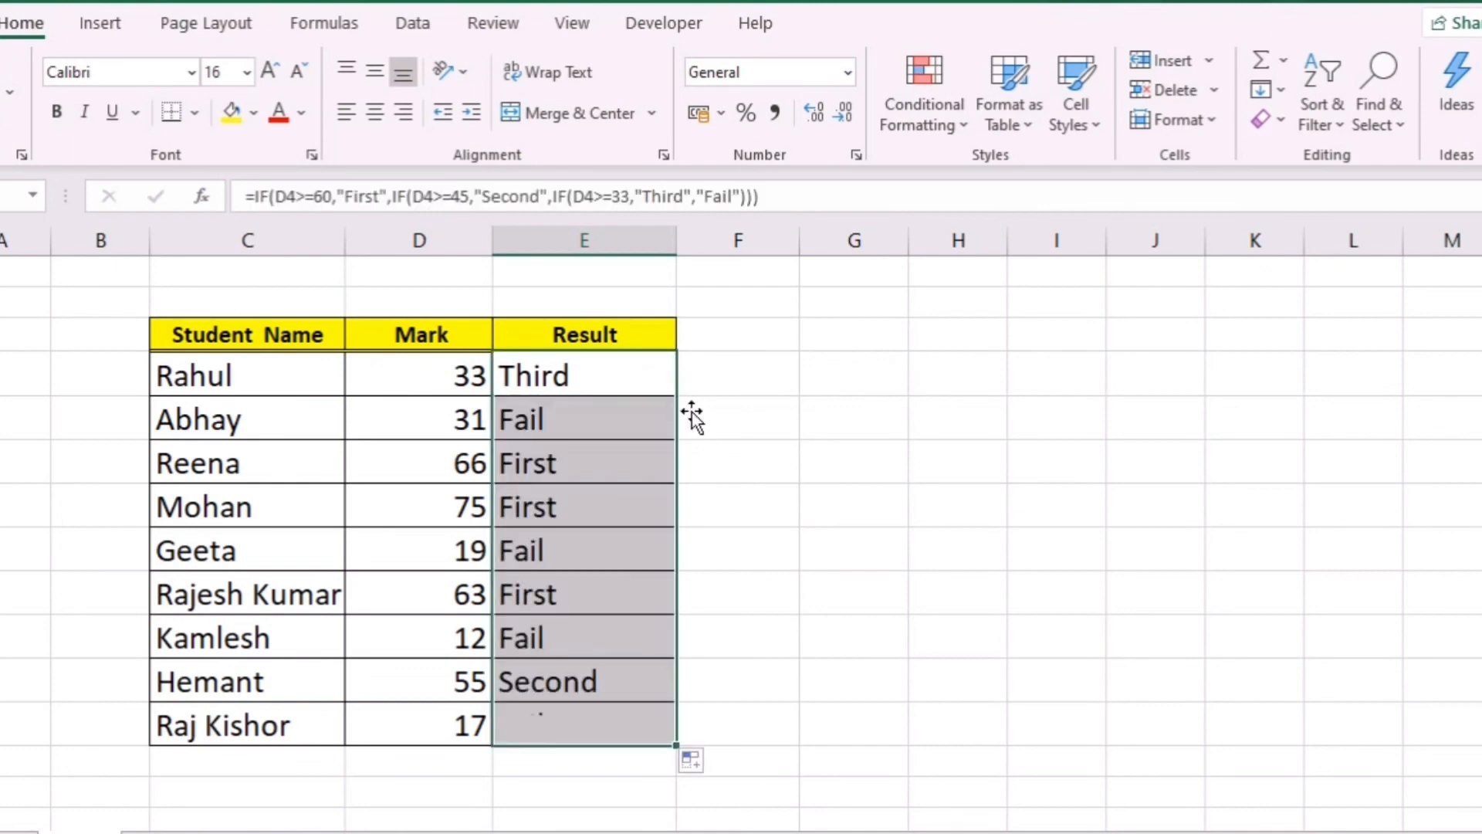
click(569, 433)
click(466, 473)
click(537, 471)
click(554, 507)
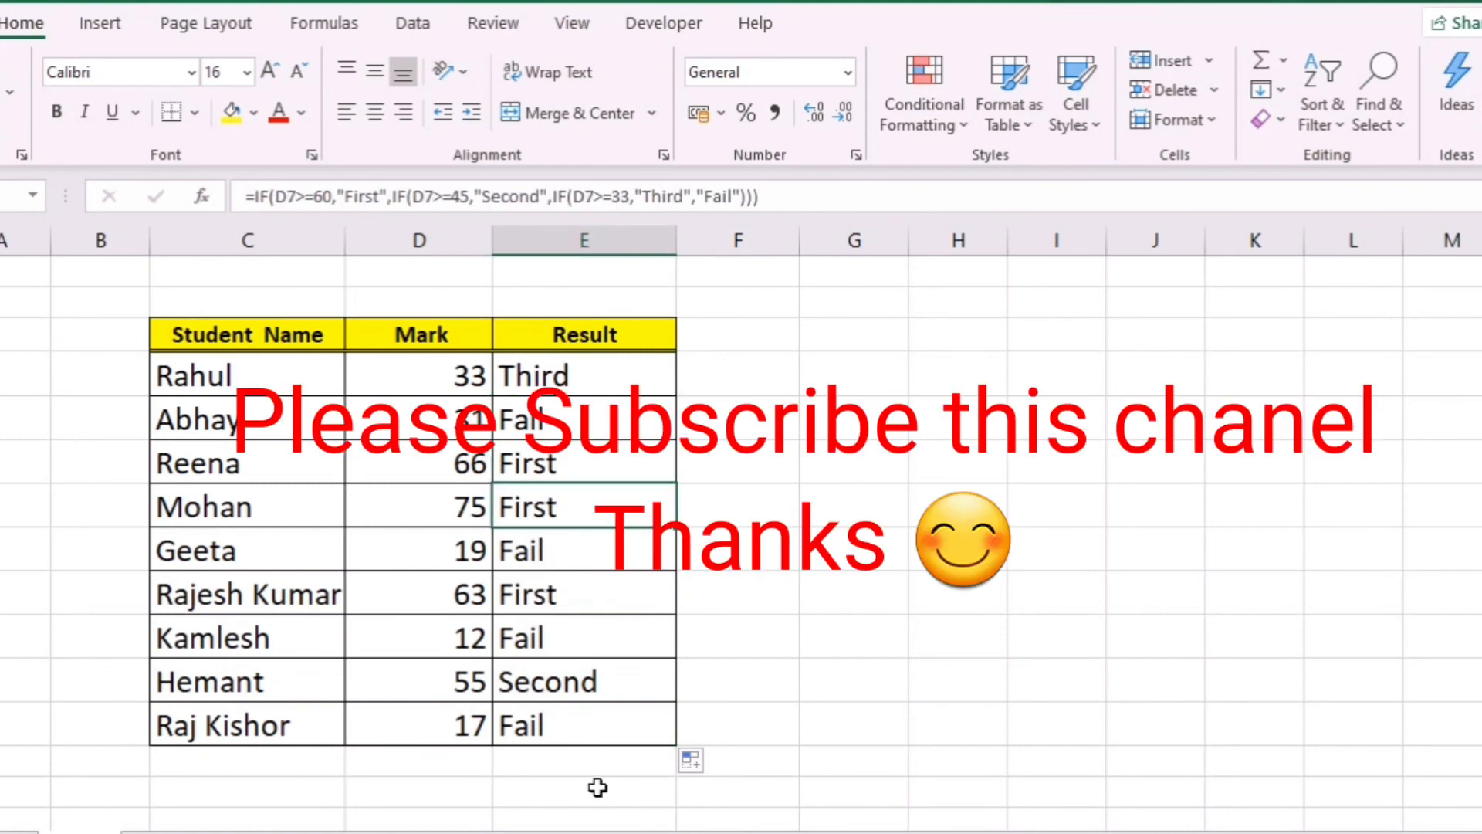
click(595, 735)
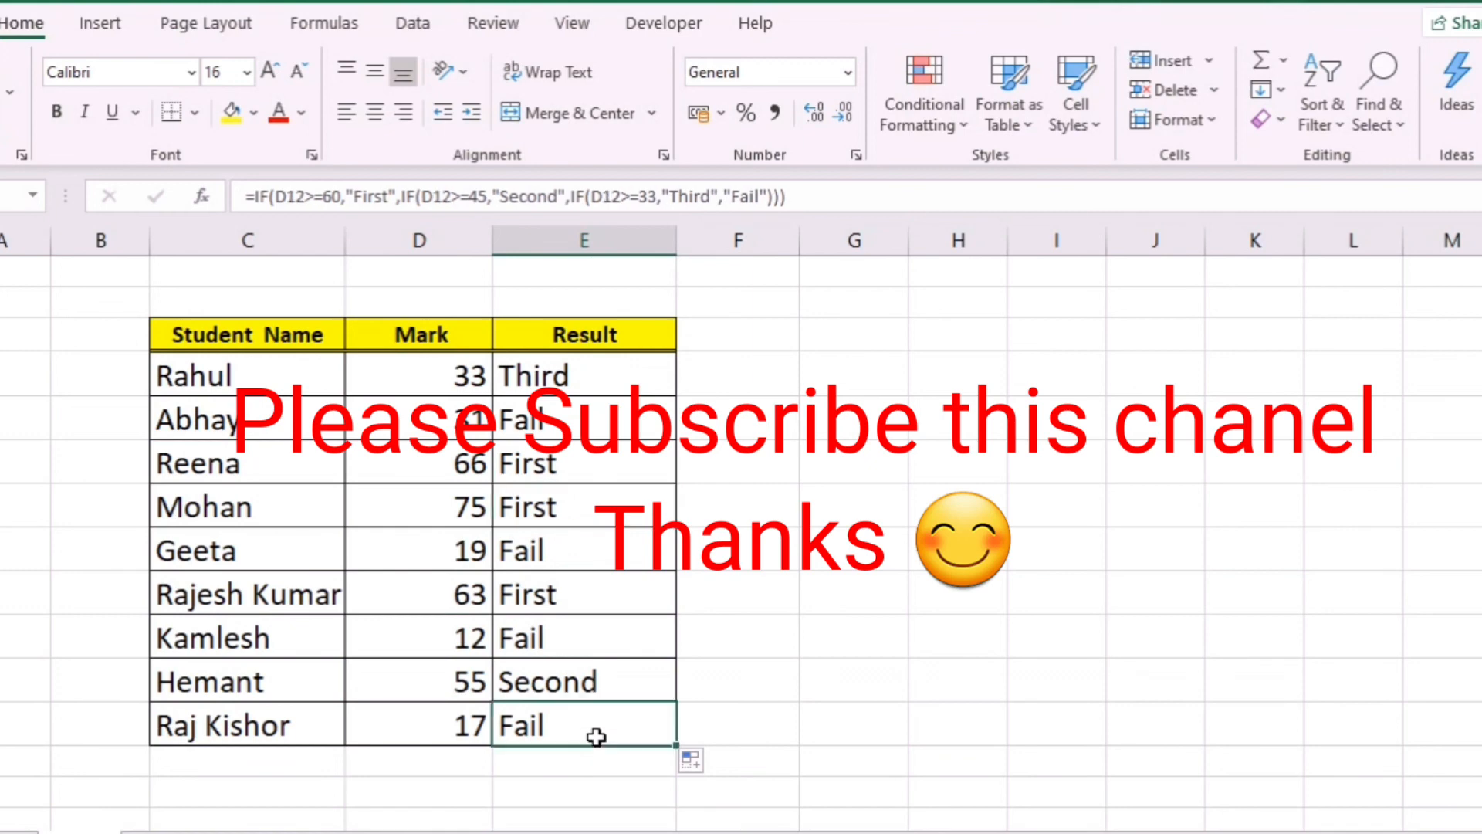